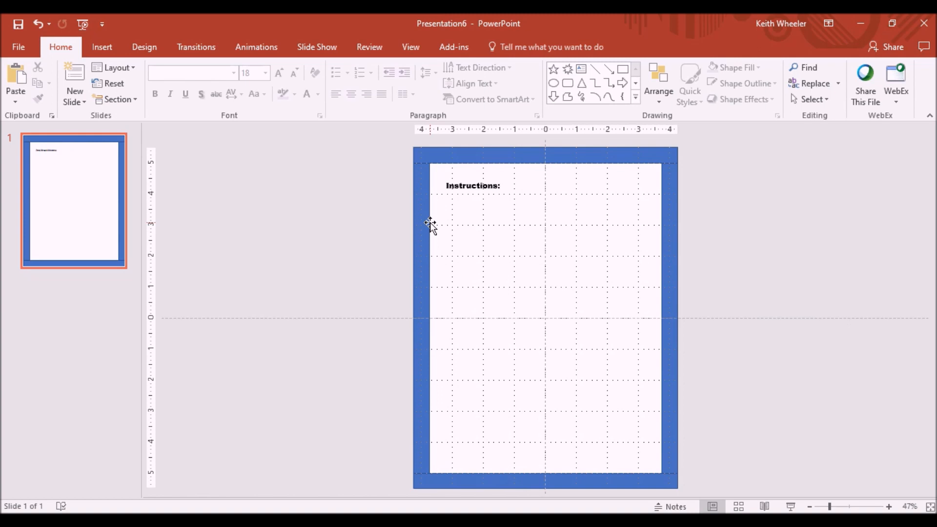
Step: Draw a vertical line about 1.96 in tall below the Instructions heading as the gallows post
click(108, 44)
click(236, 89)
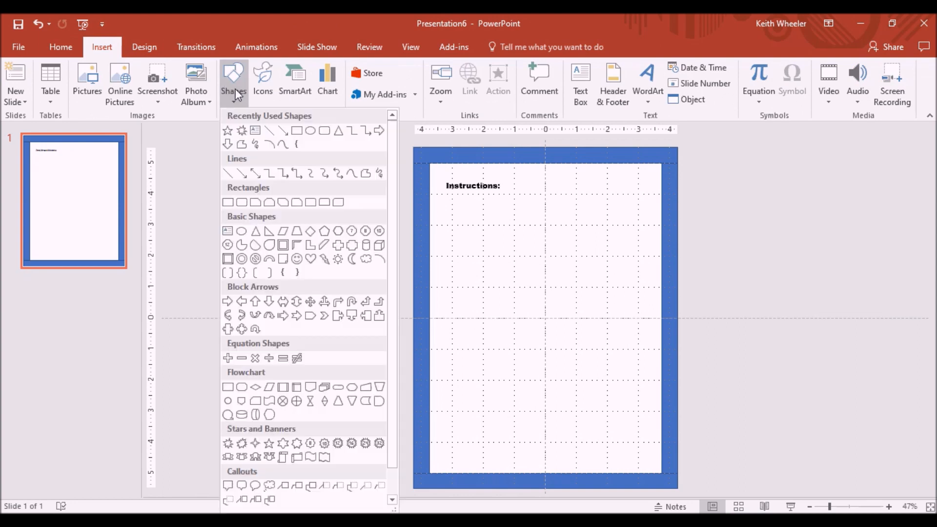
click(273, 132)
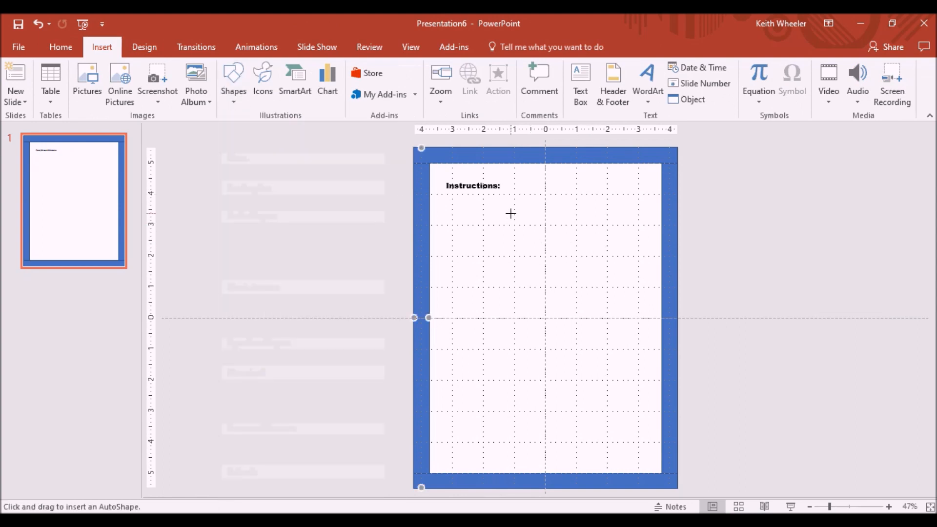
drag(511, 214, 511, 272)
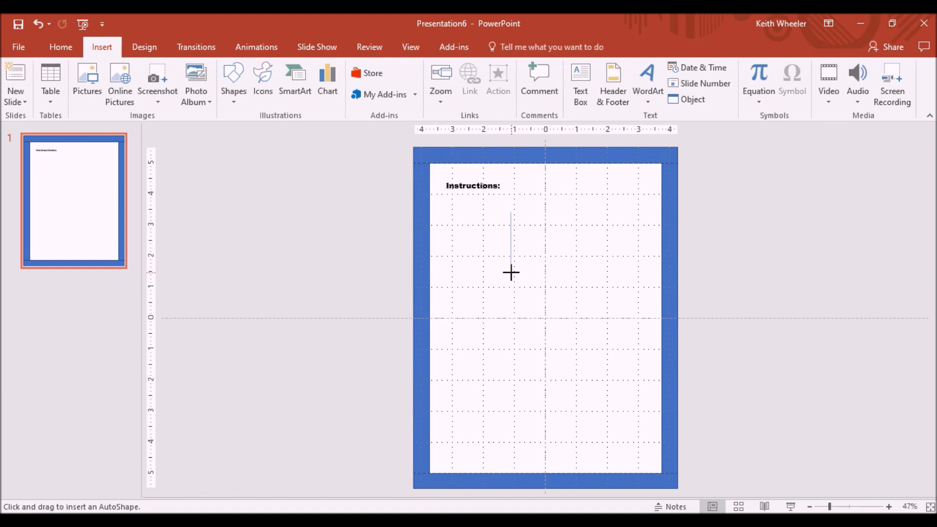
drag(511, 273, 511, 272)
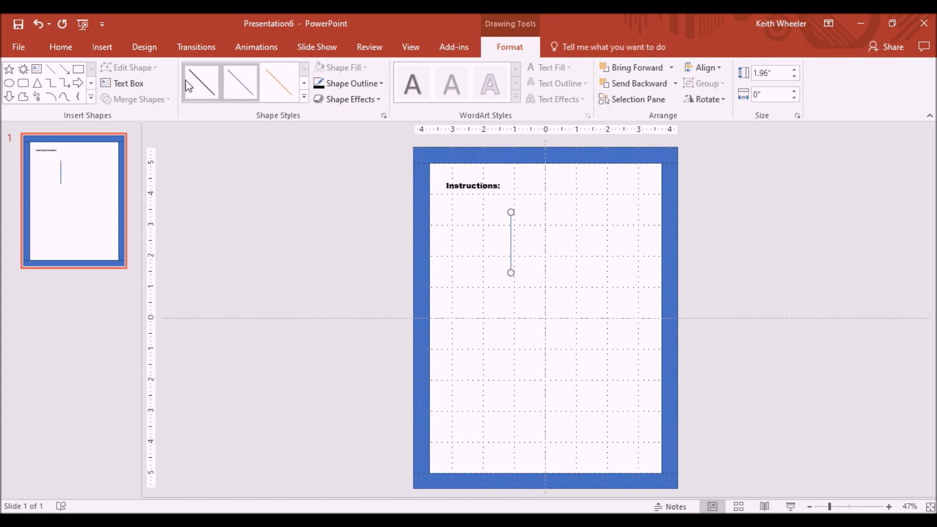
Step: Apply the black line style to the post and set its height to 2.5 in
click(197, 86)
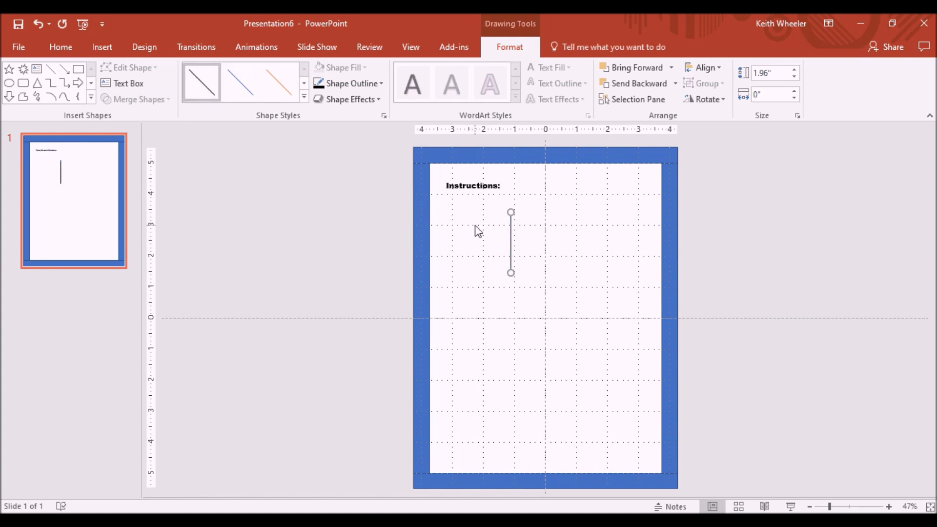
drag(778, 73, 720, 74)
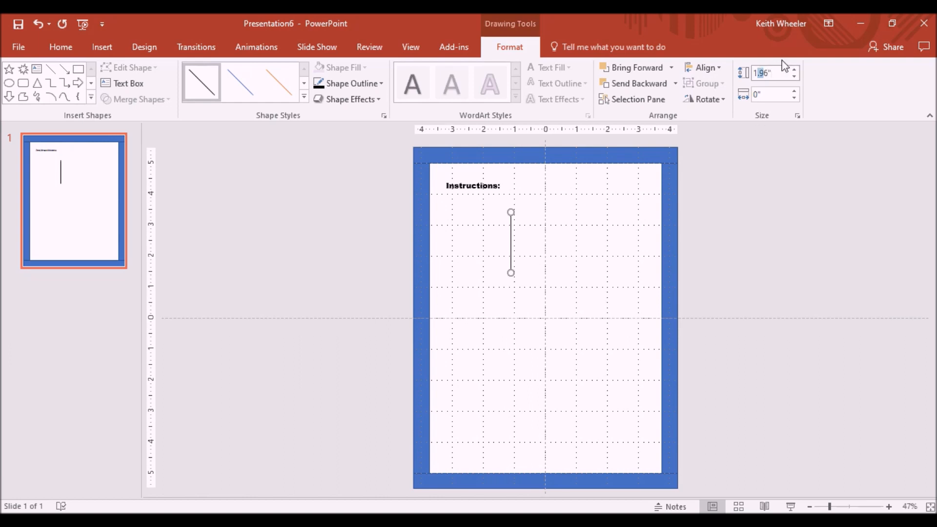
drag(782, 74, 731, 74)
text(2.5)
key(Return)
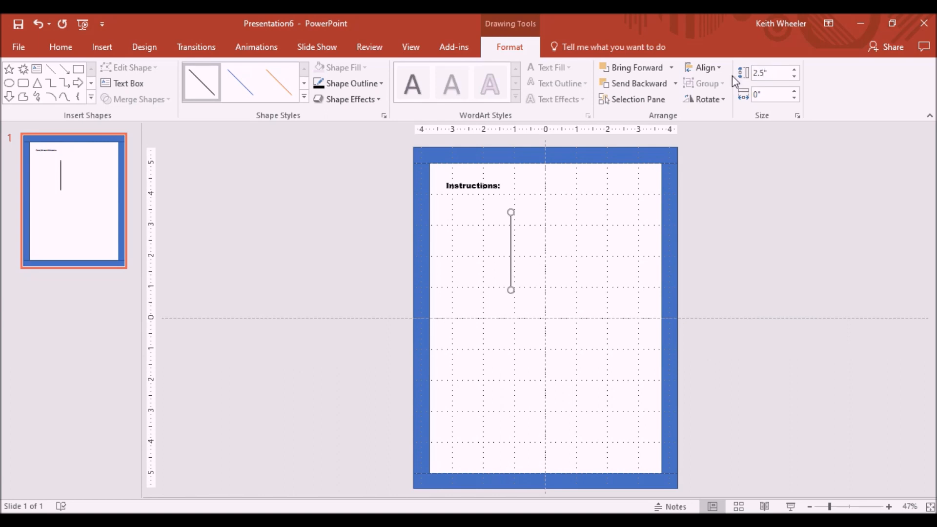
Step: Draw a horizontal base line about 1.83 in wide across the bottom of the post
click(94, 48)
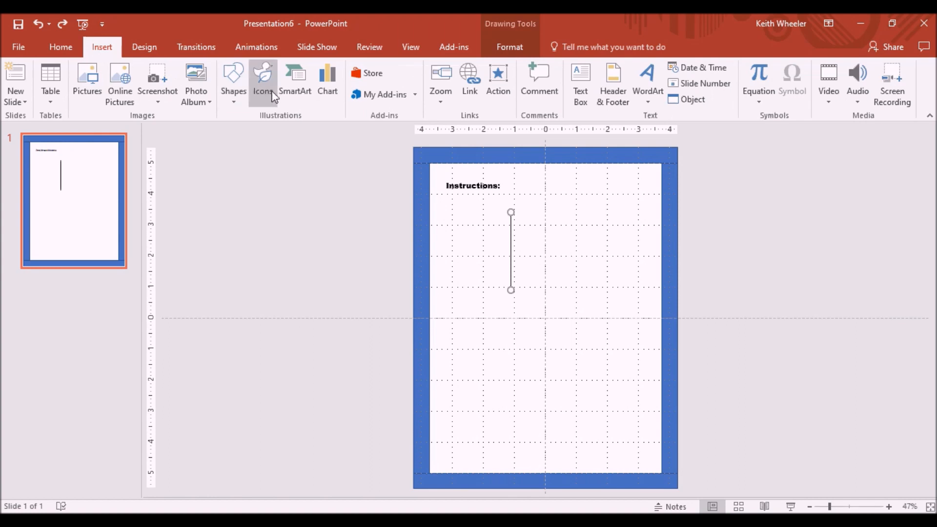
click(234, 90)
click(283, 131)
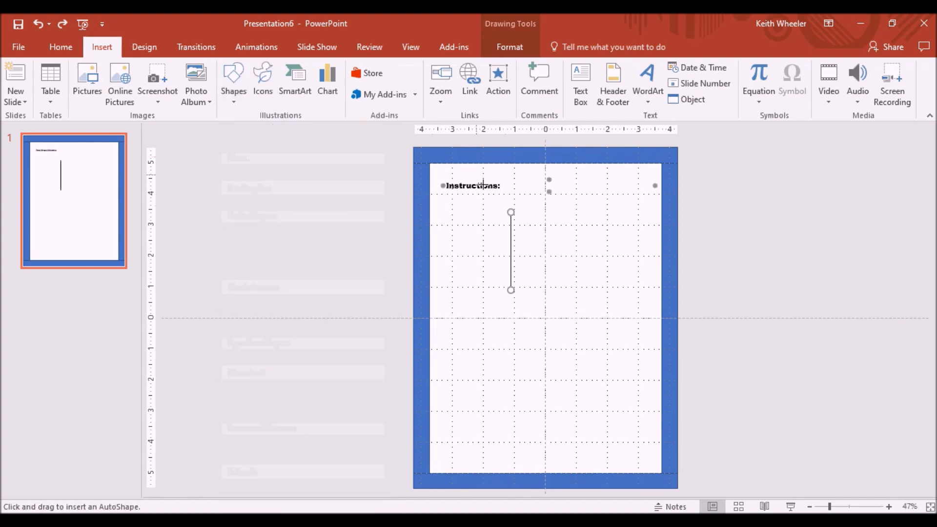
drag(489, 287, 545, 286)
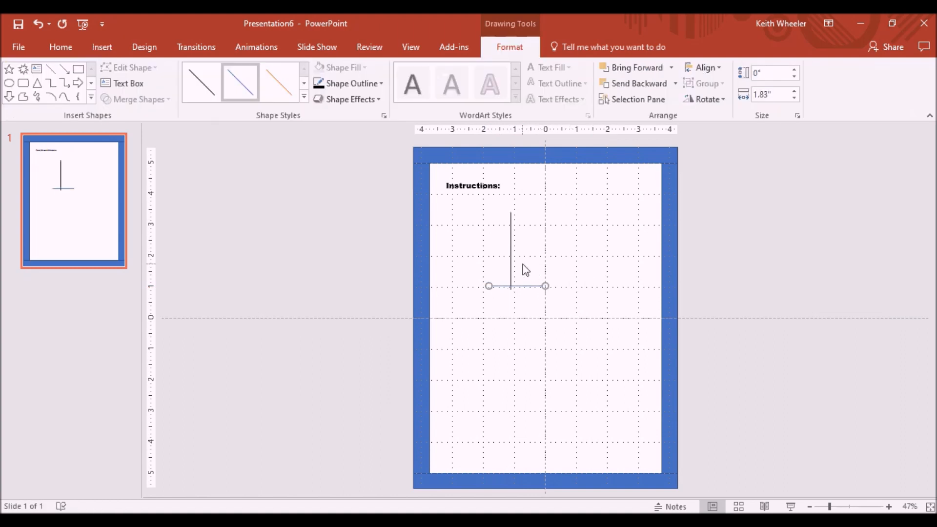
Step: Apply the black line style to the base line and move it down to meet the post's bottom end
click(200, 81)
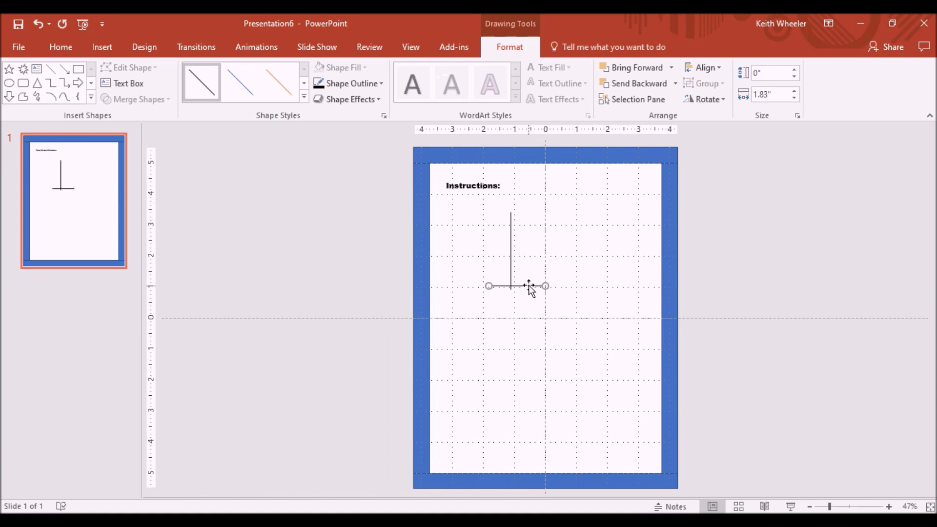
drag(528, 285, 529, 288)
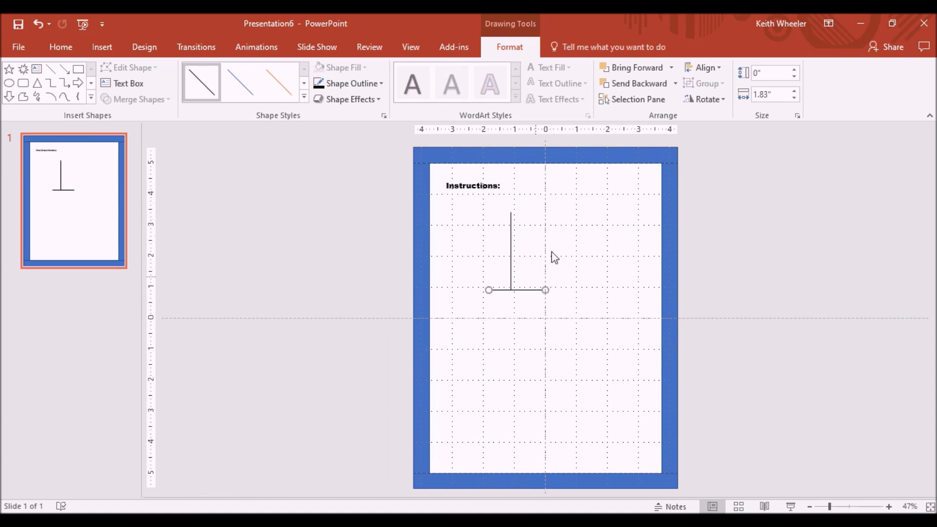
Step: Draw a horizontal beam about 0.82 in long extending right from the top of the post
click(93, 49)
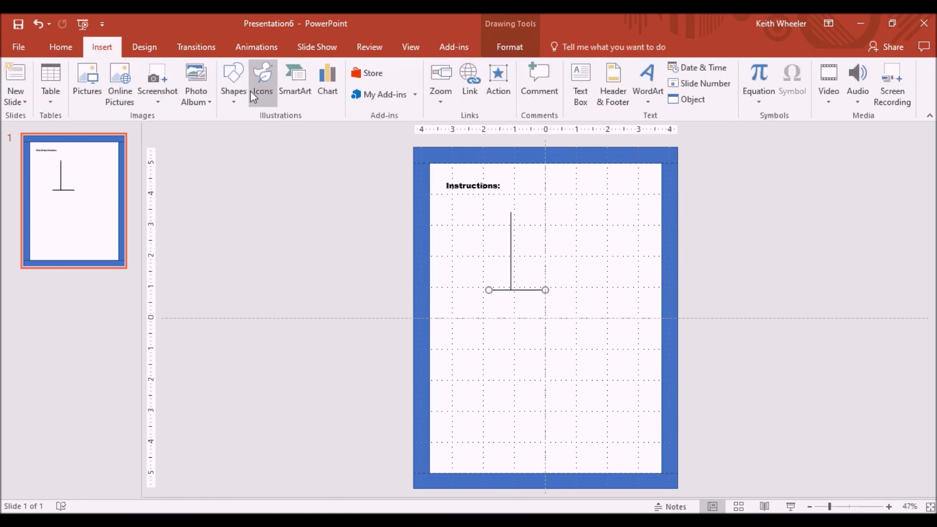
click(232, 90)
click(270, 130)
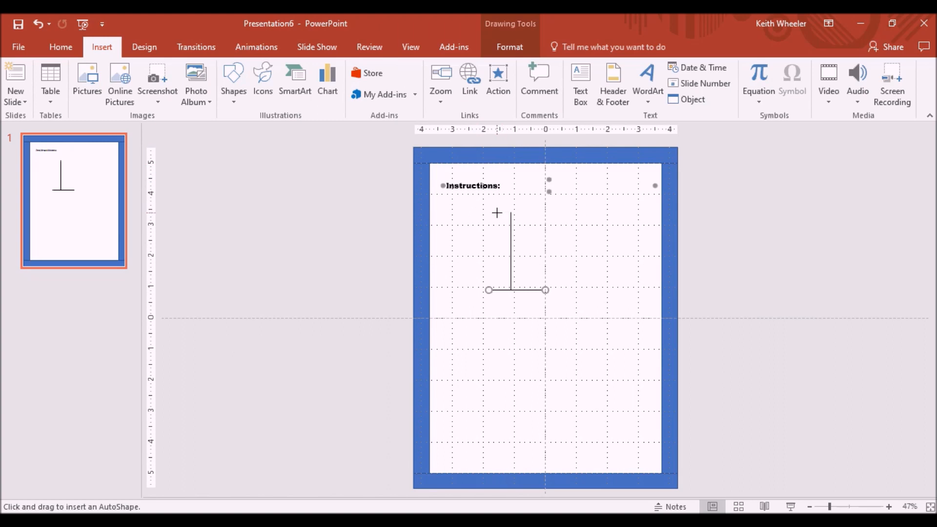
drag(510, 212, 536, 212)
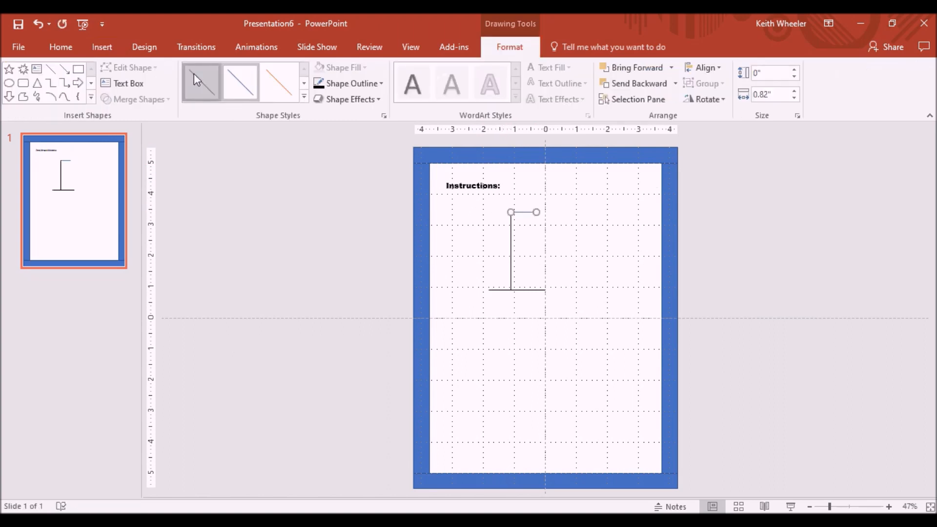
click(543, 248)
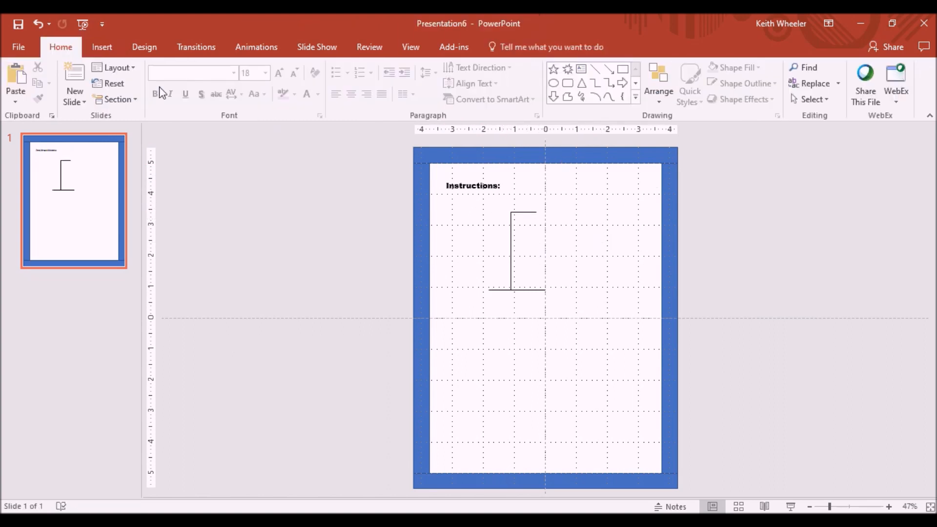
Step: Draw a short vertical rope line about 0.91 in tall hanging from the beam's right end
click(101, 47)
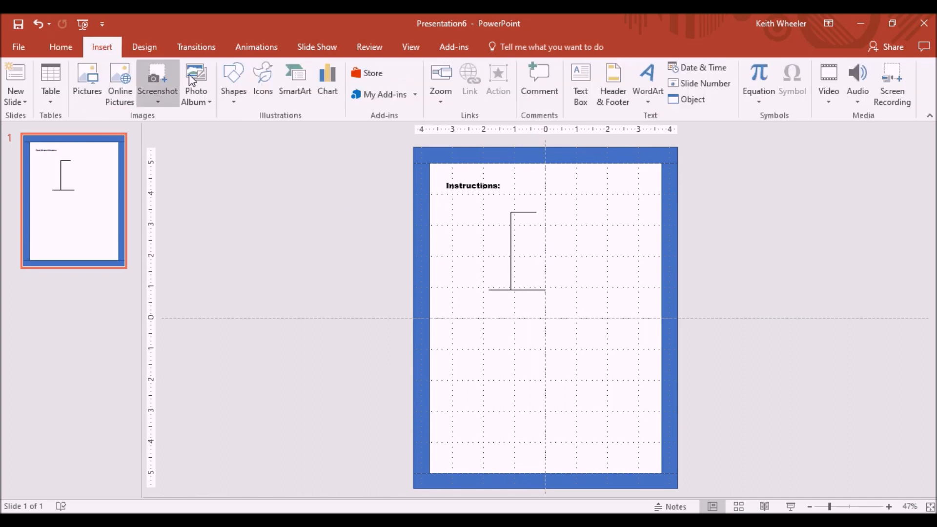
click(233, 93)
click(277, 131)
drag(529, 215, 545, 240)
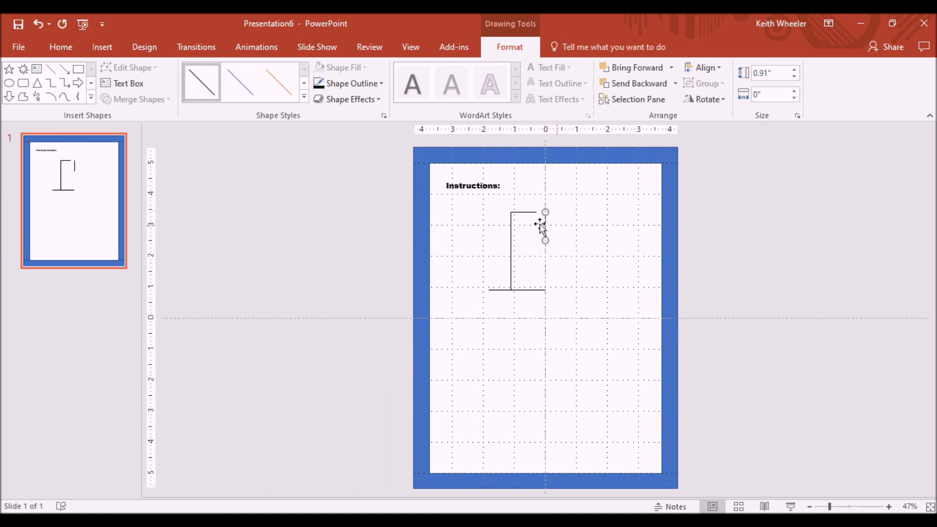
Step: Set the rope line's height to 0.75 in
click(510, 233)
click(545, 225)
drag(765, 70, 773, 73)
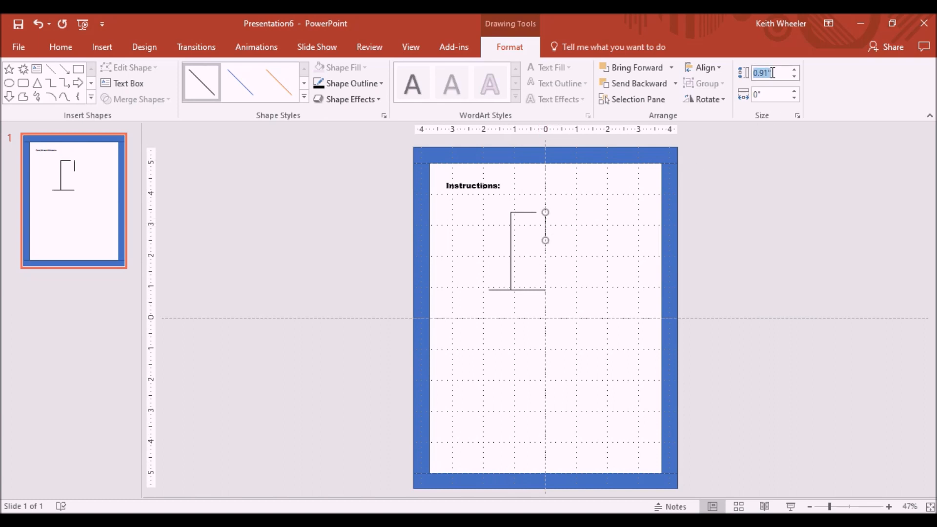
key(BackSpace)
key(Return)
click(640, 247)
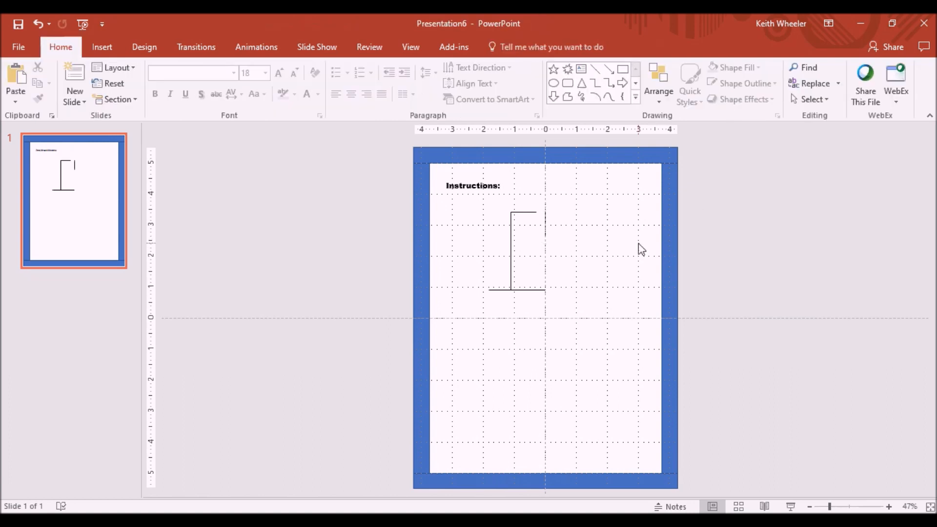
Step: Align the rope line precisely under the right end of the beam
click(544, 236)
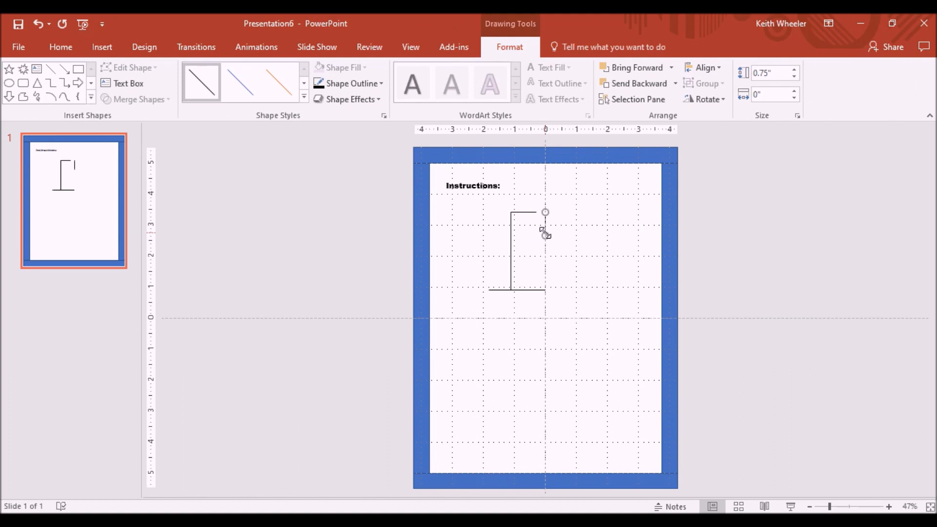
click(413, 49)
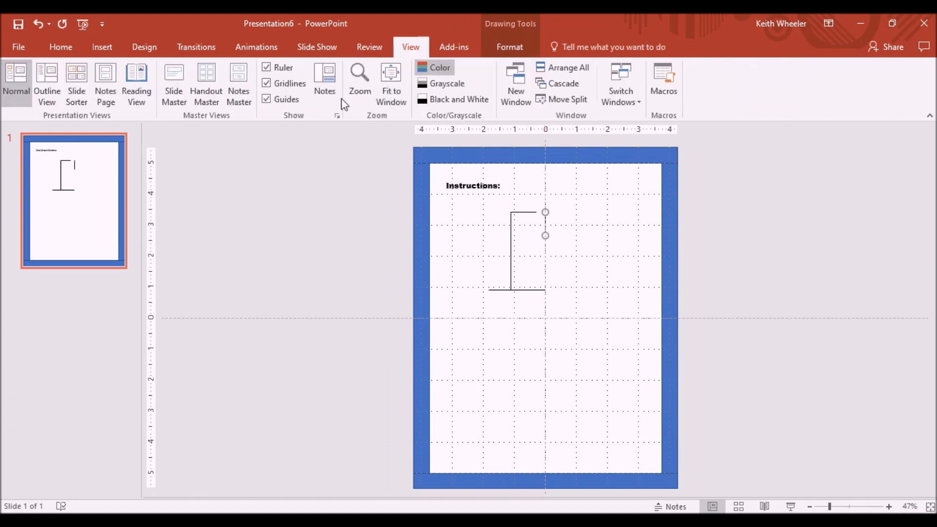
click(361, 88)
click(419, 269)
click(444, 328)
drag(545, 321, 527, 320)
key(ctrl+Up)
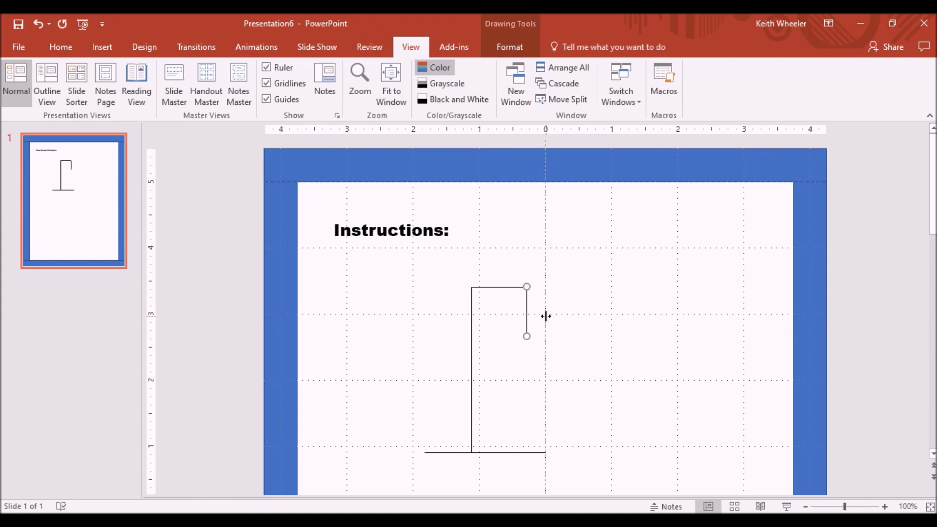
click(584, 341)
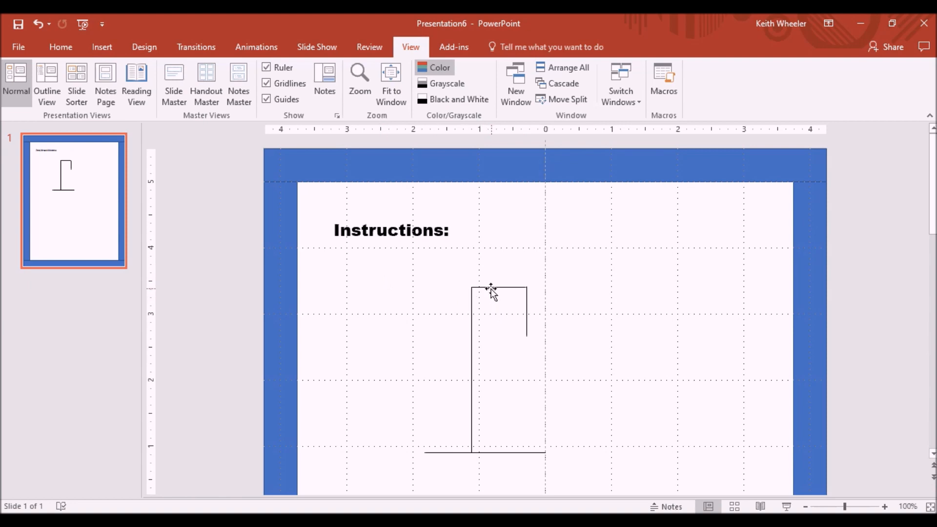
Step: Draw a short diagonal brace line across the corner where the post meets the beam
click(102, 46)
drag(474, 303, 472, 306)
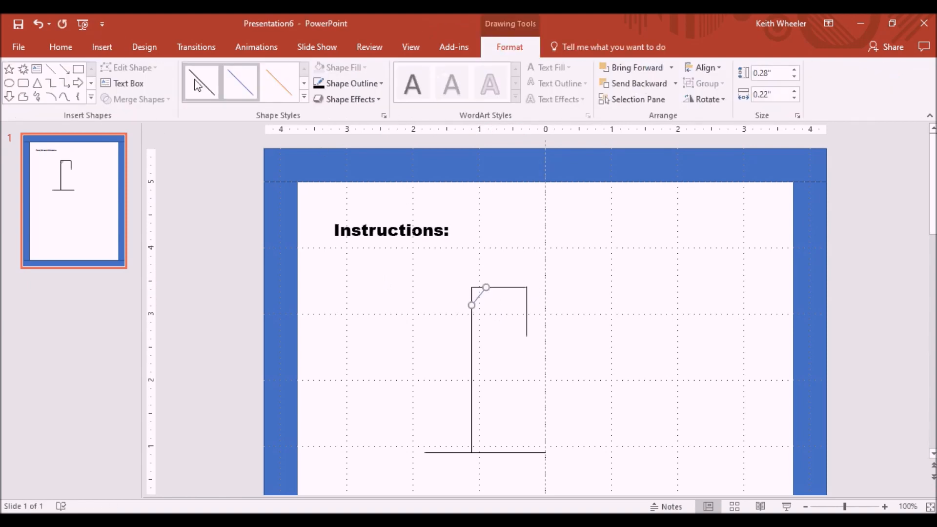
click(565, 283)
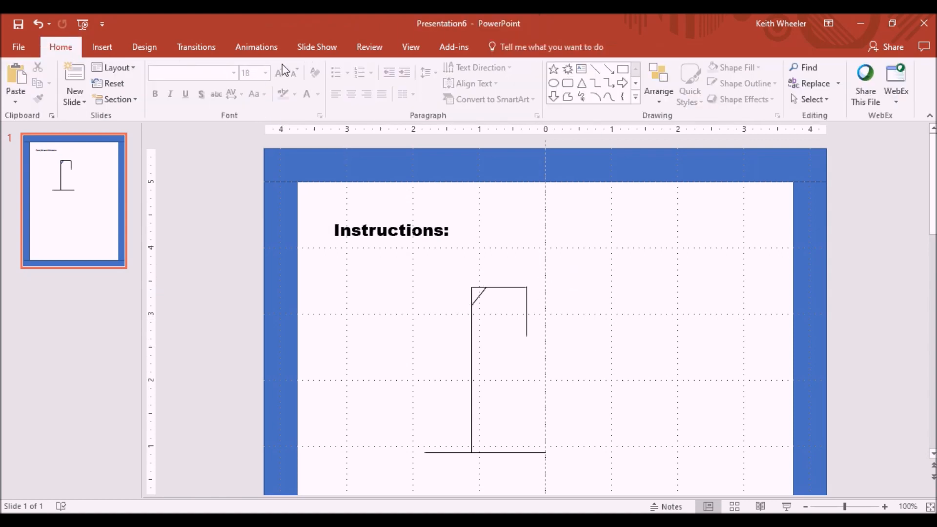
Step: Select all the gallows lines together and nudge them toward the centre of the slide
click(410, 47)
click(393, 96)
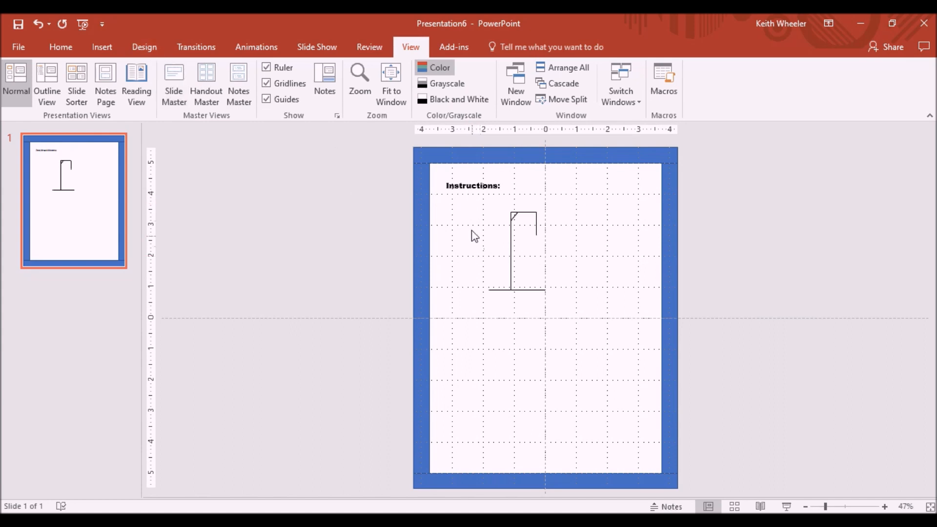
mouse_move(471, 200)
mouse_down()
mouse_move(539, 320)
mouse_move(566, 335)
mouse_move(580, 316)
mouse_up()
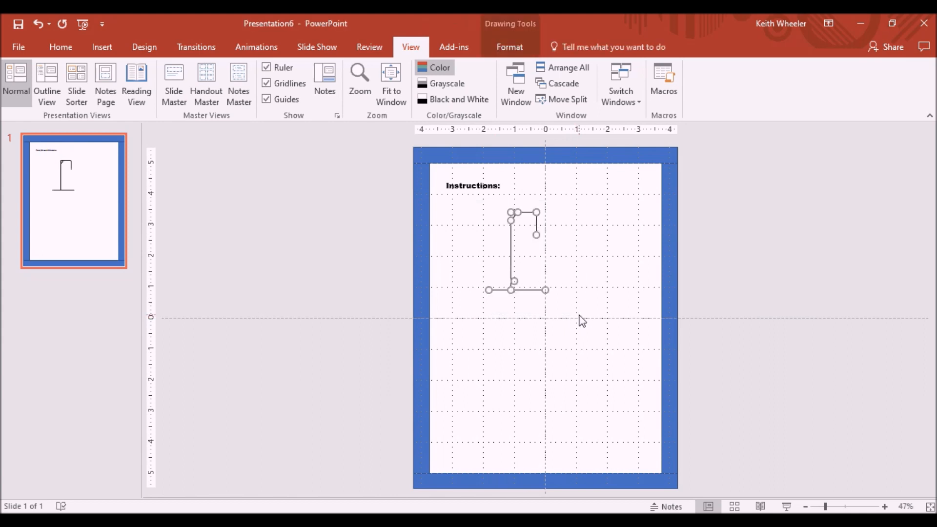
key(Right)
key(Right)
key(Right)
key(Right)
key(Right)
key(Right)
key(Right)
key(Right)
key(Right)
key(Right)
key(Right)
key(Right)
key(Right)
key(Right)
key(Right)
key(Right)
key(Right)
key(Right)
key(Right)
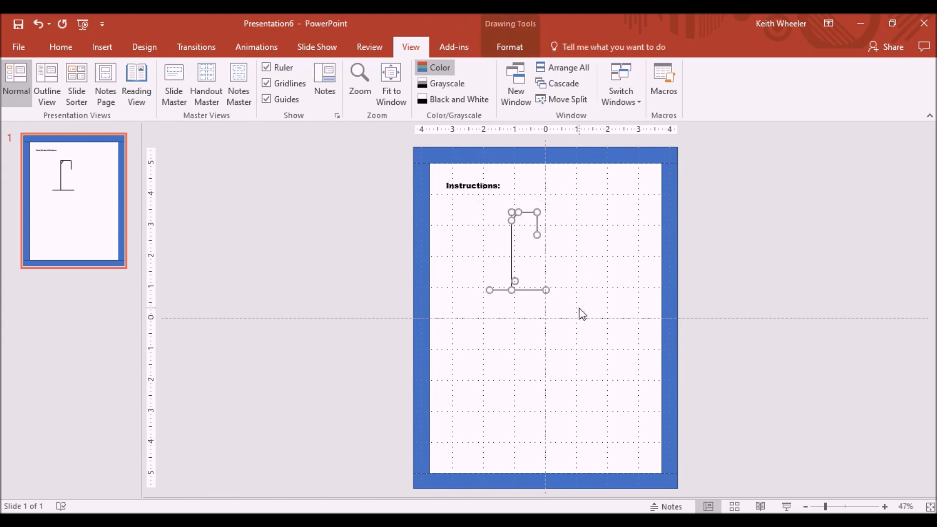
key(Left)
key(Left)
key(Left)
key(Left)
key(Left)
key(Left)
key(Left)
key(Left)
key(Left)
key(Left)
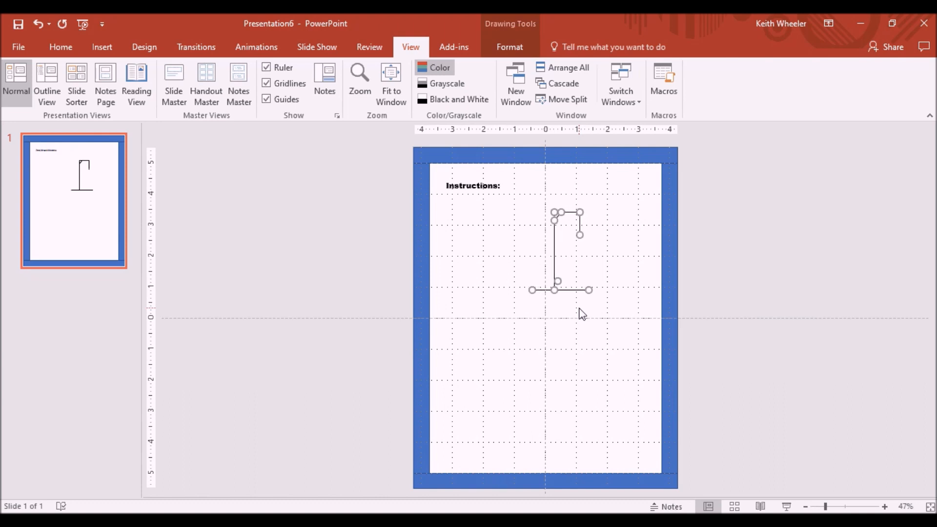
Step: Fine-nudge the whole gallows slightly left and down to centre it on the slide
key(ctrl+Left)
key(ctrl+Left)
key(ctrl+Left)
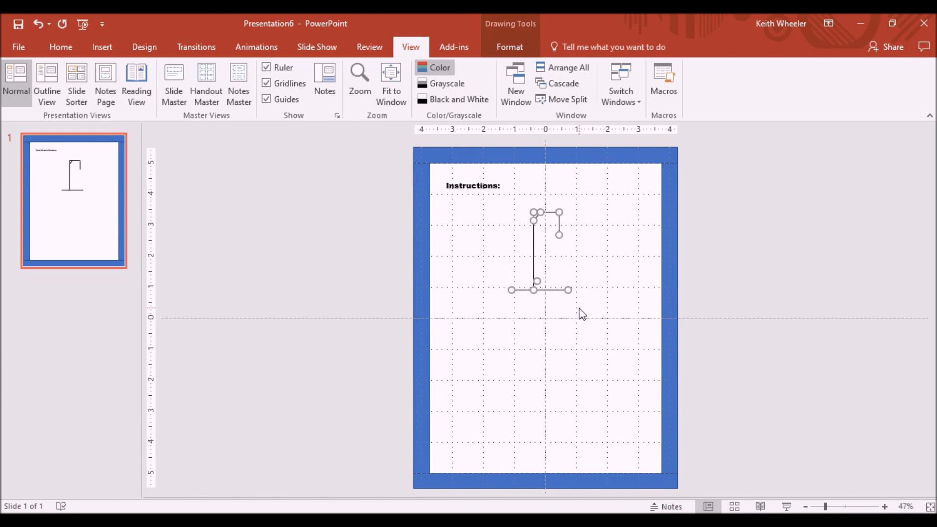
key(ctrl+Down)
key(ctrl+Down)
key(ctrl+Down)
key(ctrl+Down)
key(ctrl+Down)
key(ctrl+Down)
key(ctrl+Down)
key(ctrl+Down)
key(ctrl+Down)
key(ctrl+Down)
key(ctrl+Down)
key(ctrl+Down)
key(ctrl+Down)
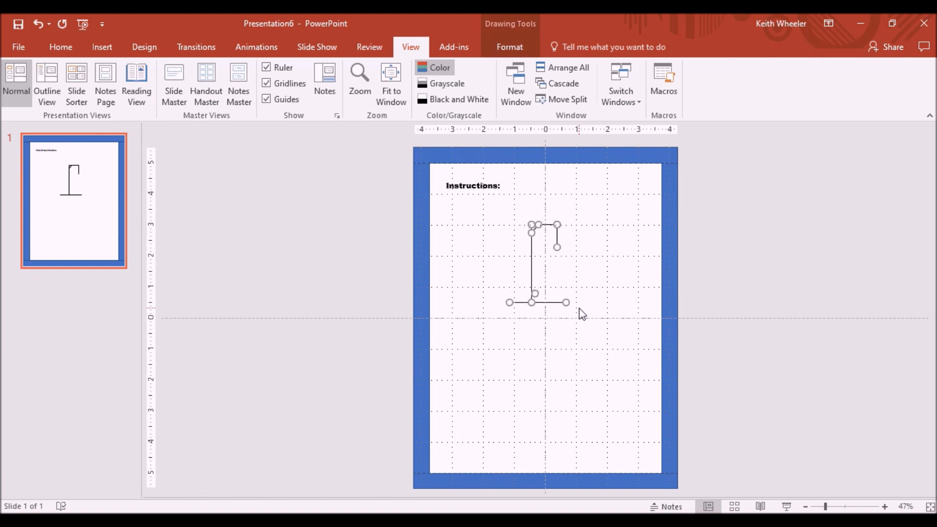
click(582, 314)
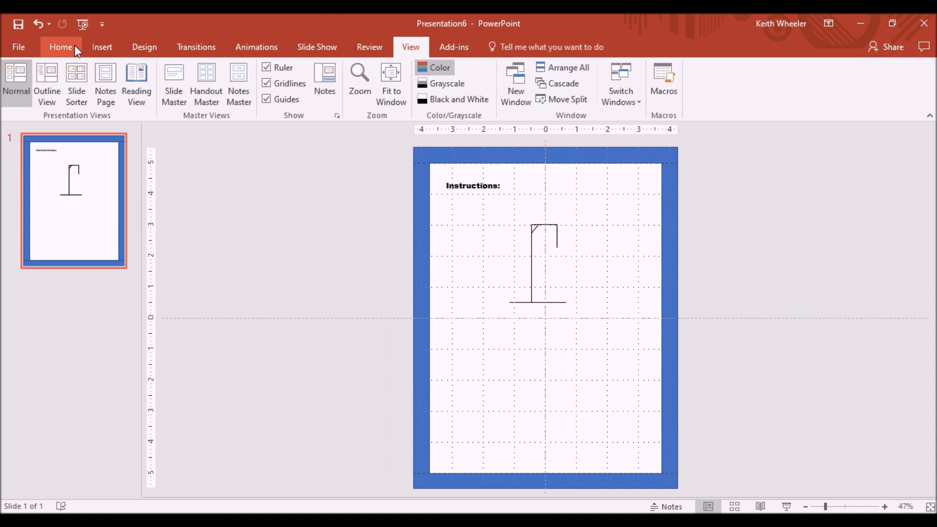
Step: Insert a text box below the gallows and type the alphabet "A B C … Z" with spaces in Arial Black
click(90, 46)
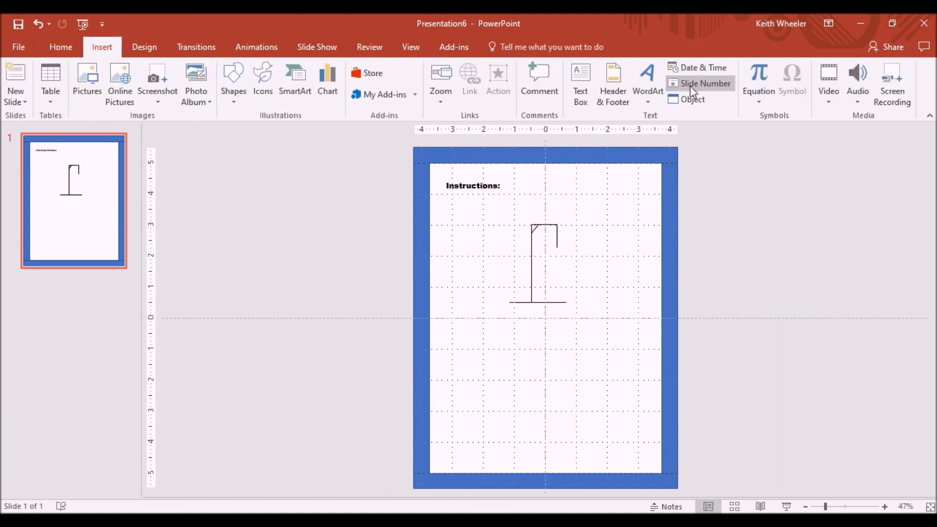
click(576, 90)
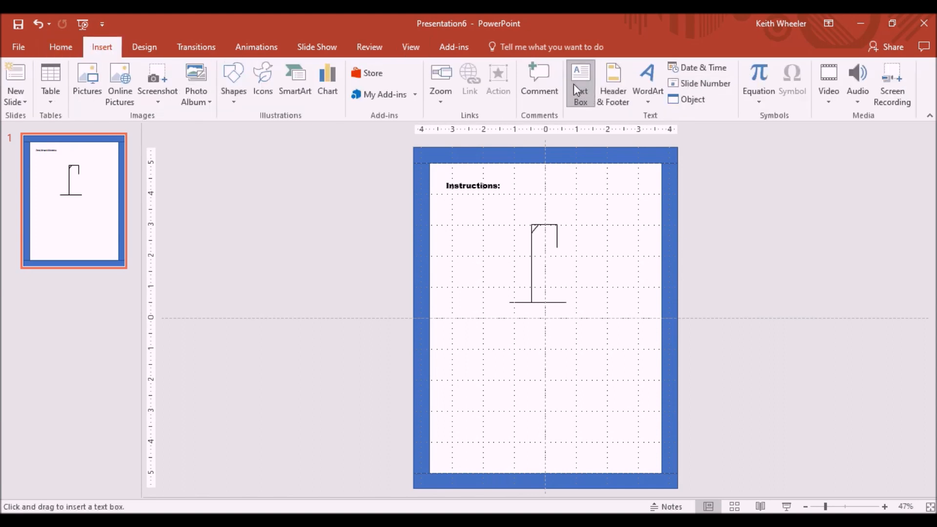
drag(459, 341, 661, 412)
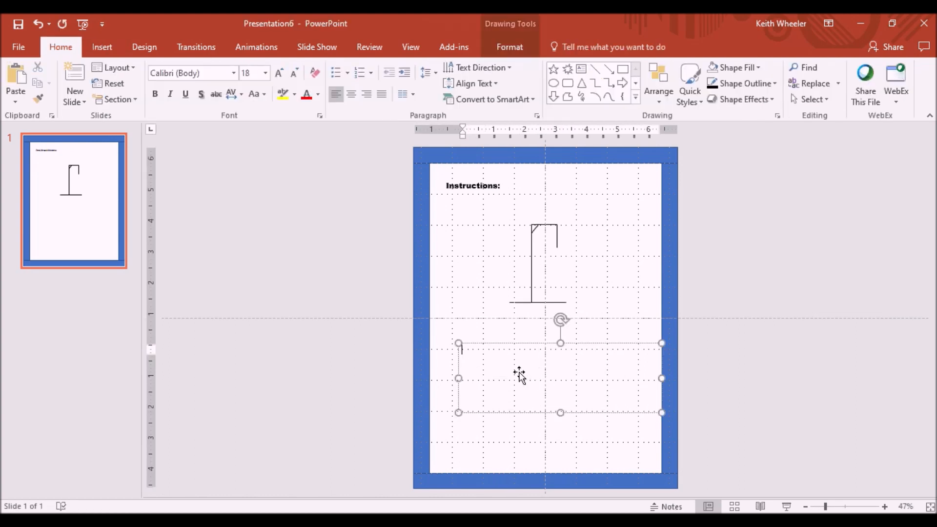
click(233, 74)
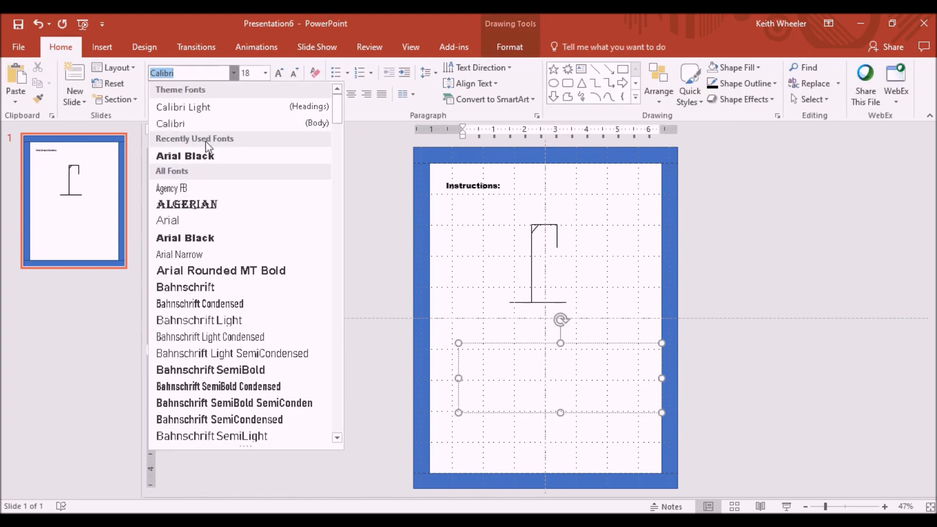
click(203, 161)
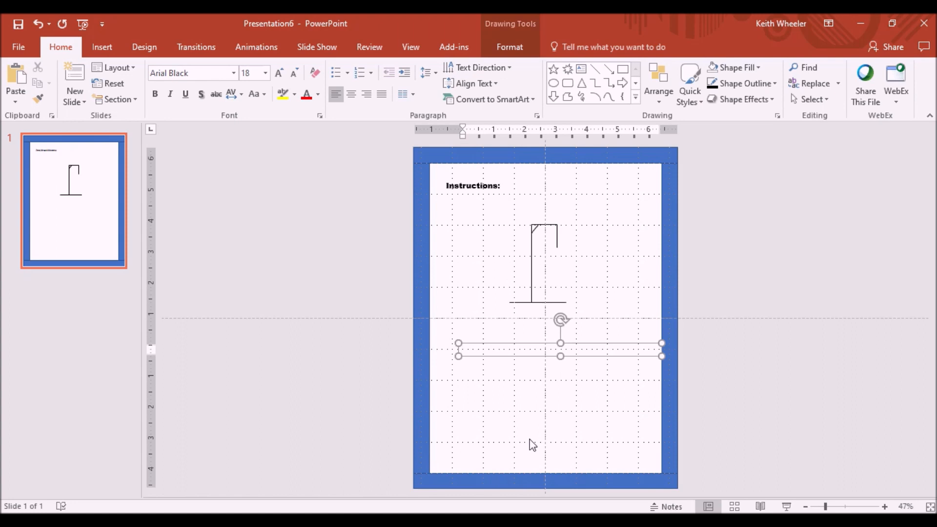
text(A B C D E F G H I J K L M N O P Q R S T U V W X Y Z)
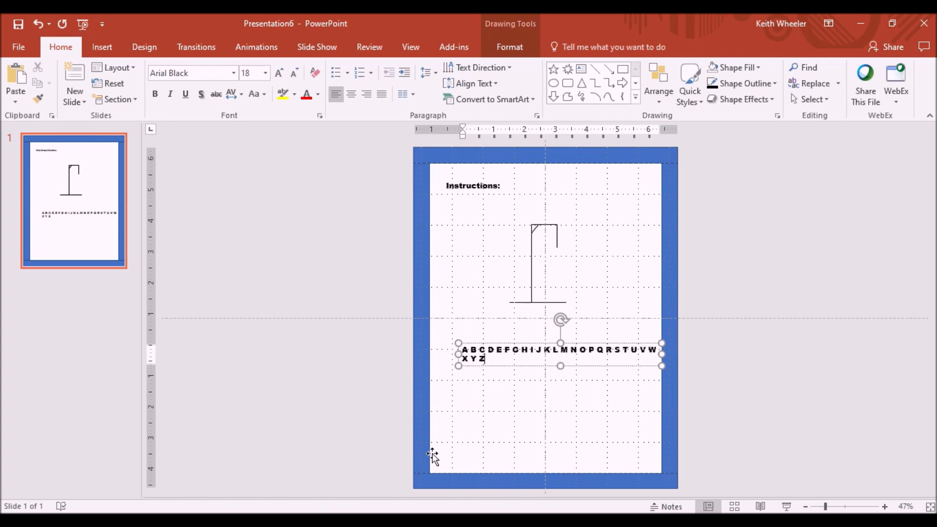
Step: Widen the alphabet text box to the slide's left margin and centre its text
drag(459, 354, 431, 353)
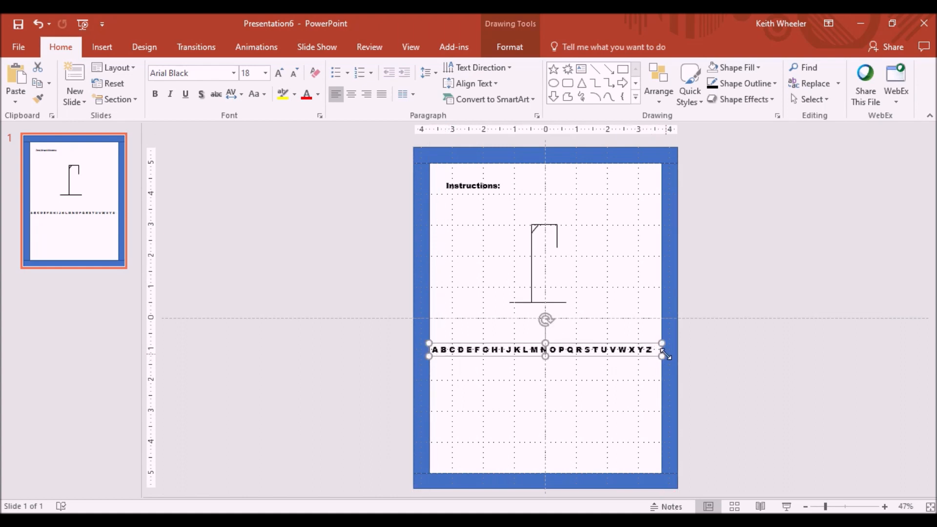
click(350, 97)
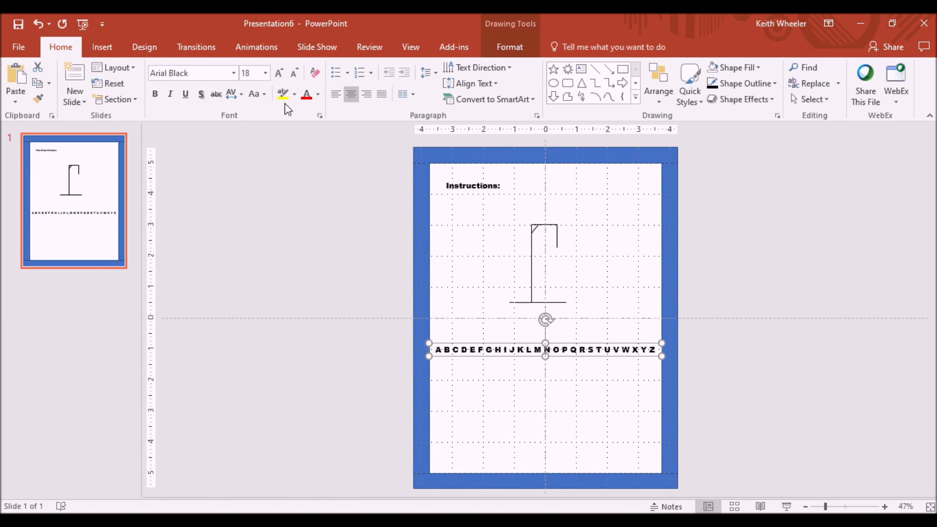
Step: Enlarge all the alphabet letters to 24 pt and move the text box up just under the gallows
click(512, 349)
key(ctrl+a)
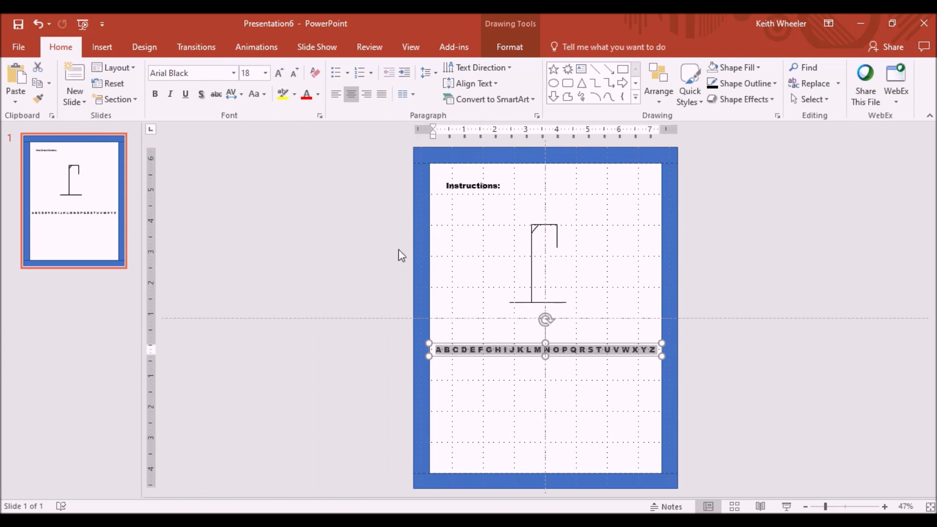
click(265, 73)
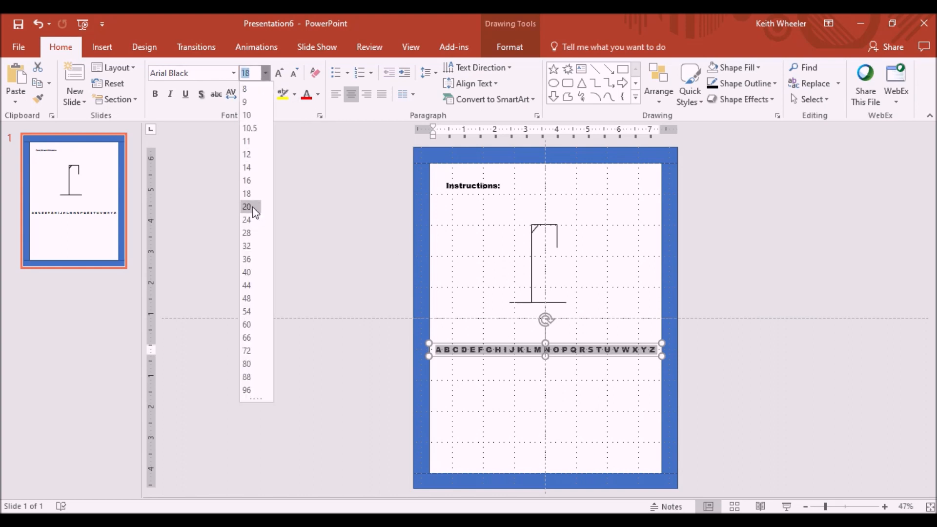
click(251, 221)
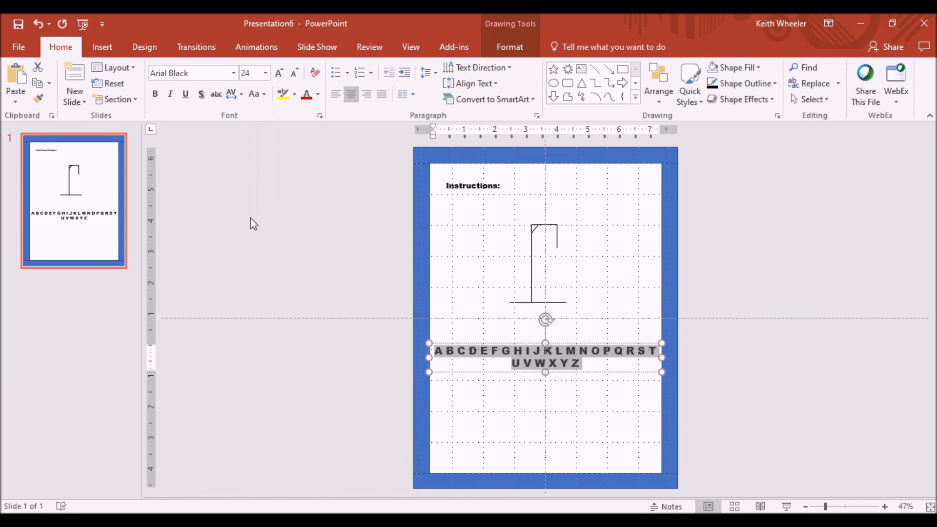
drag(561, 345, 558, 321)
click(435, 374)
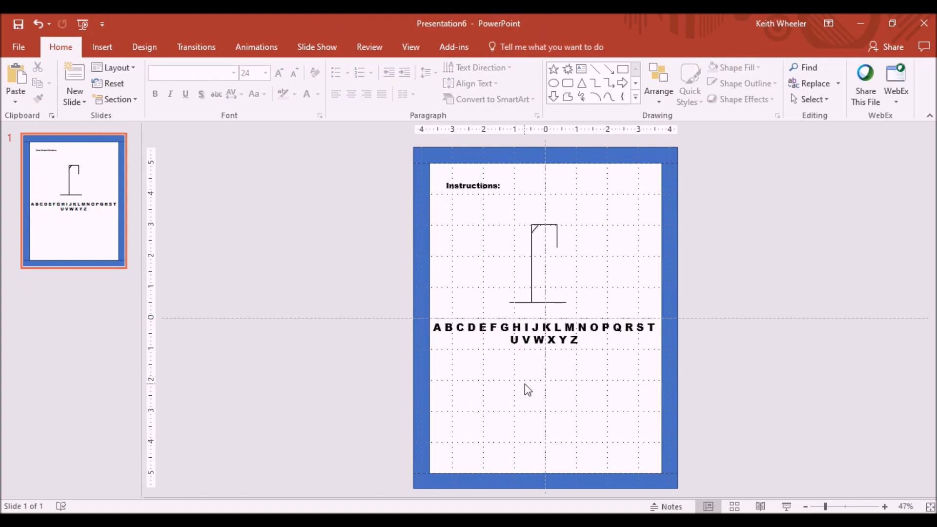
Step: Draw a rectangle filling the lower part of the slide below the alphabet
click(102, 46)
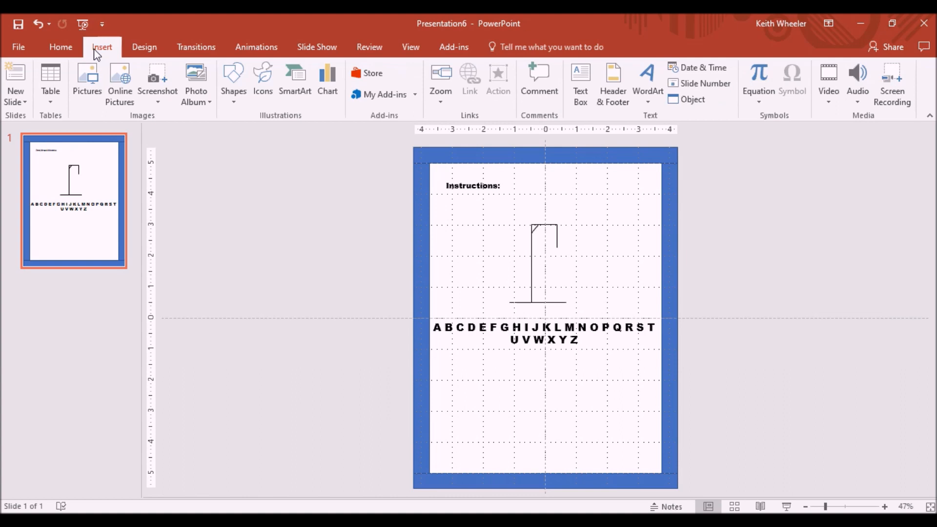
click(232, 100)
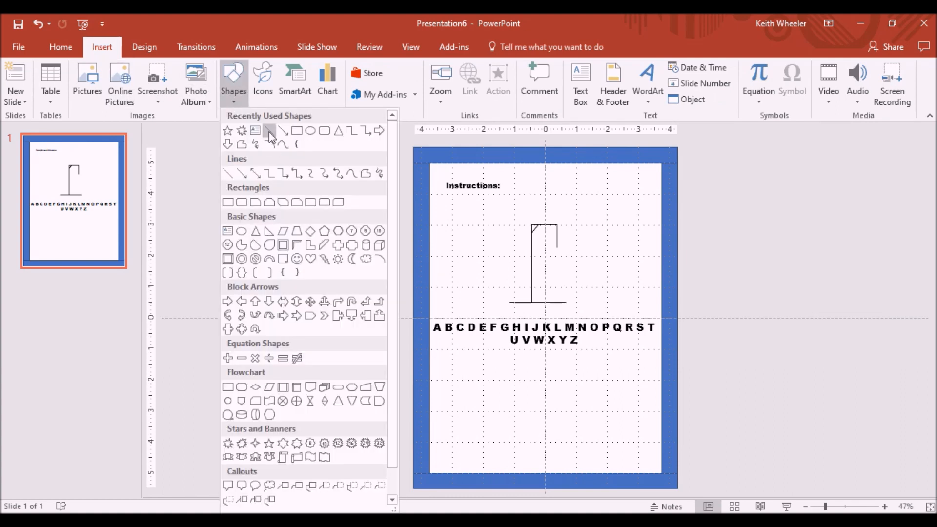
click(297, 131)
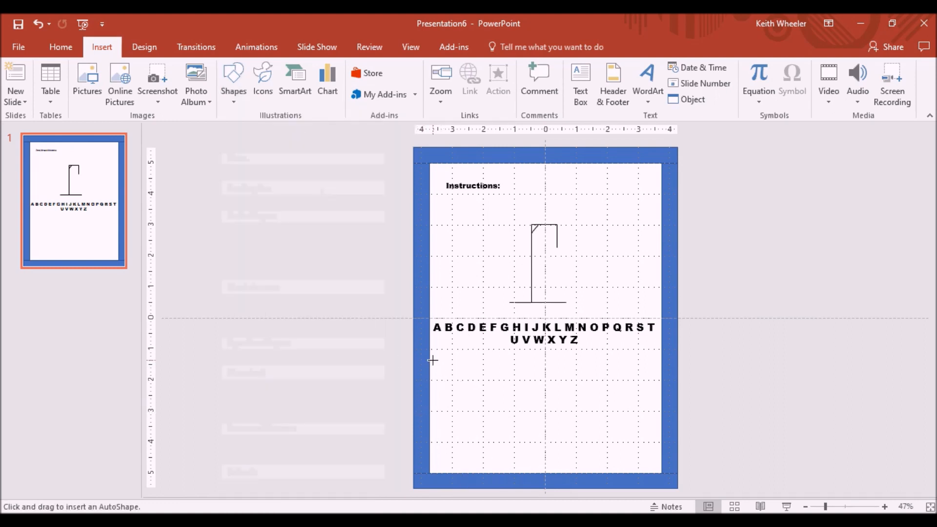
mouse_move(430, 359)
mouse_down()
mouse_move(504, 447)
mouse_move(660, 471)
mouse_up()
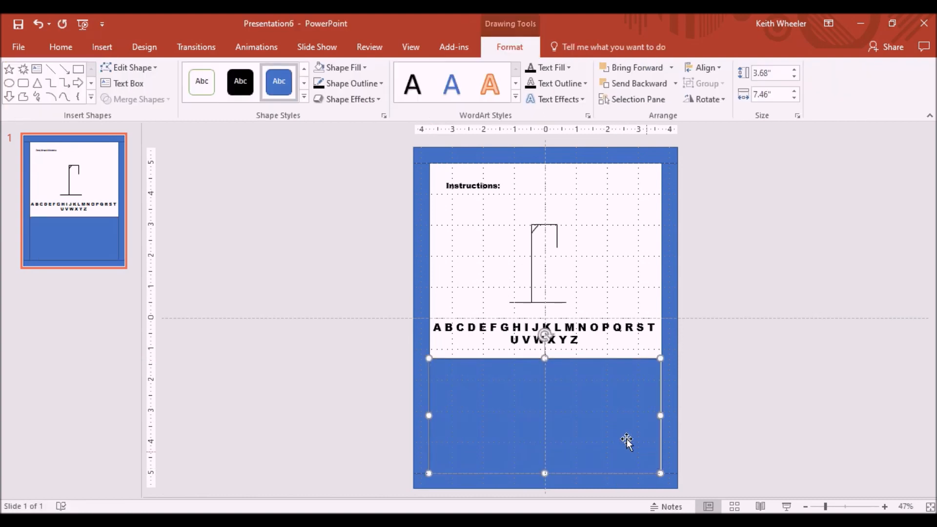
Step: Give the rectangle no fill and a black outline
right_click(618, 416)
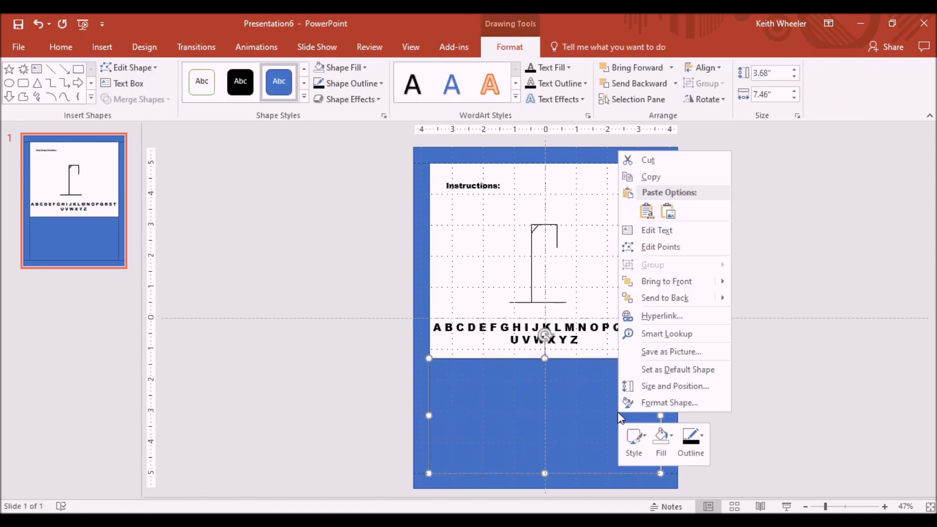
click(669, 438)
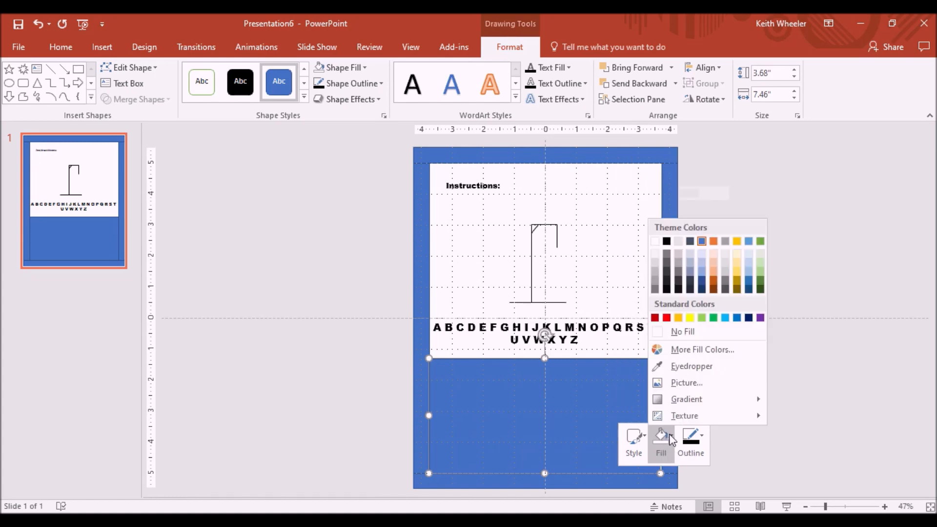
click(685, 332)
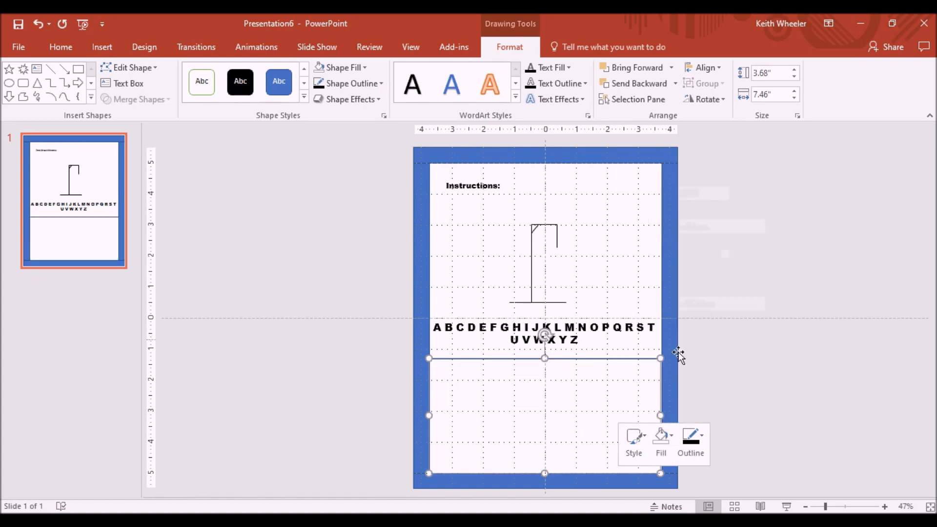
click(693, 441)
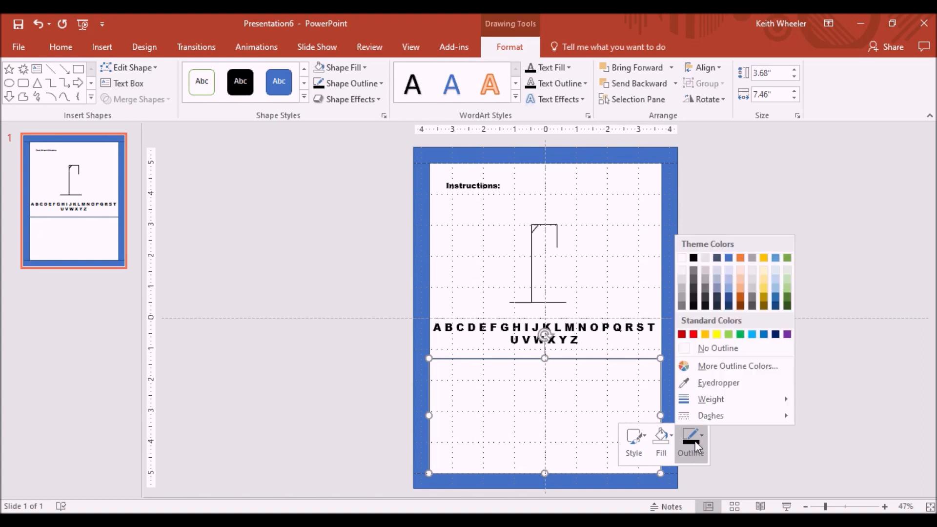
click(695, 258)
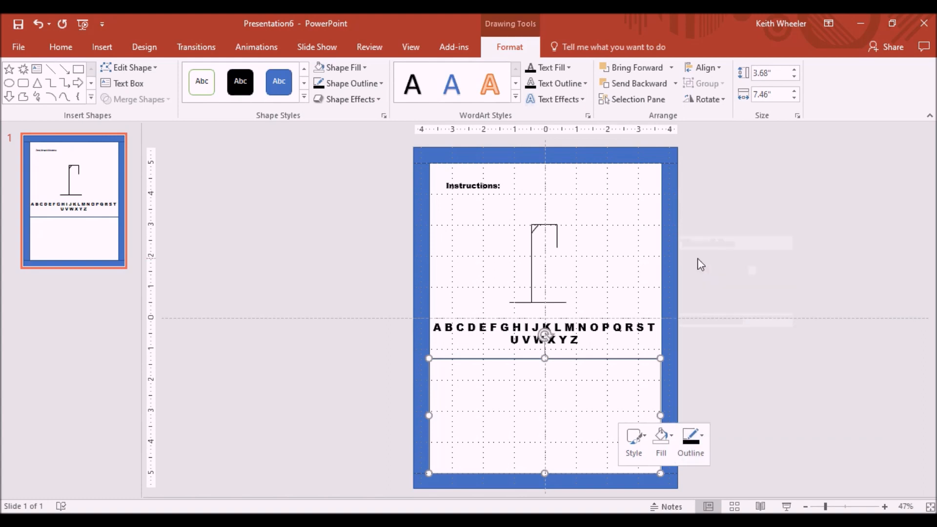
click(567, 418)
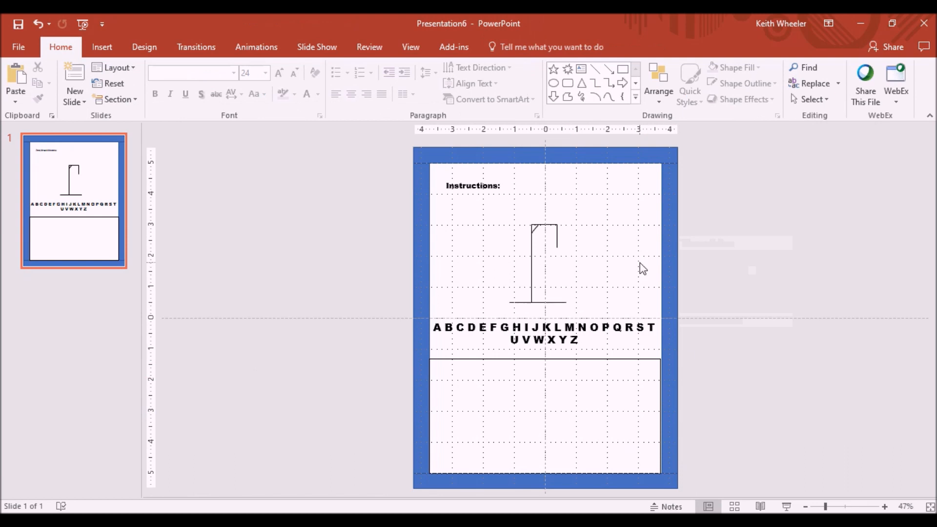
Step: Delete the blue border strips at the slide's right, top and left edges, then undo those deletions
click(668, 222)
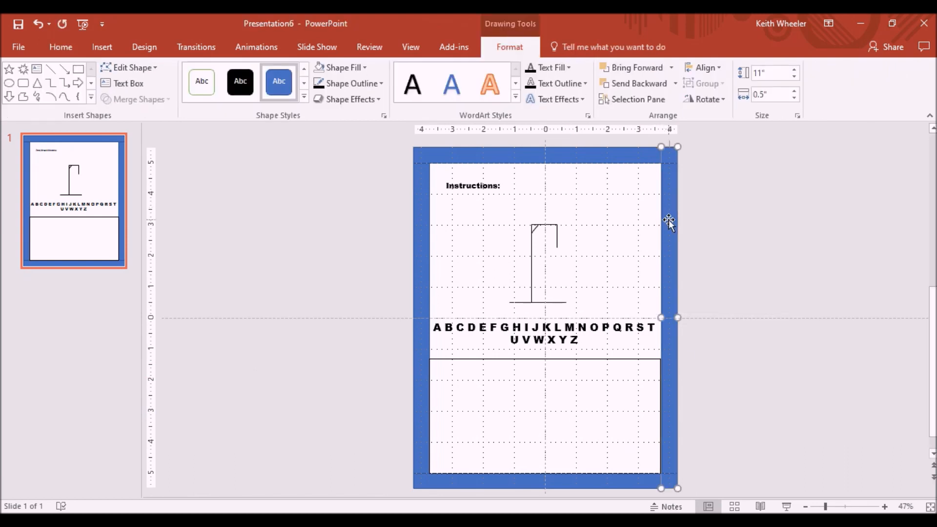
key(Delete)
click(624, 158)
key(Delete)
click(423, 294)
key(Delete)
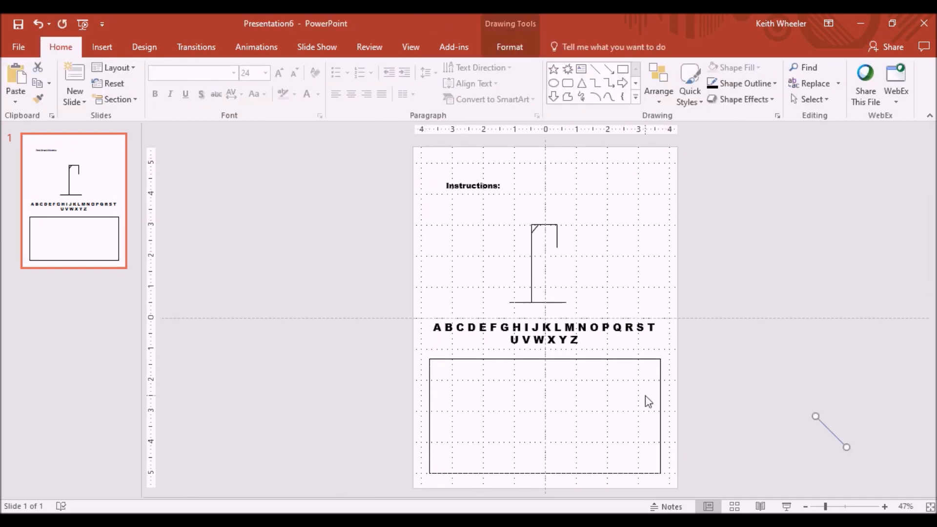
key(ctrl+z)
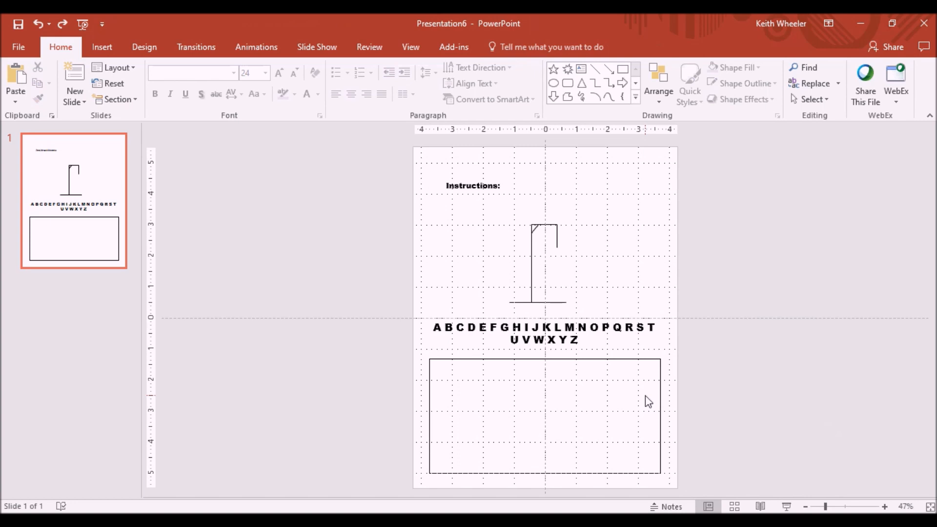
key(ctrl+z)
key(ctrl+z)
key(ctrl+z)
key(ctrl+z)
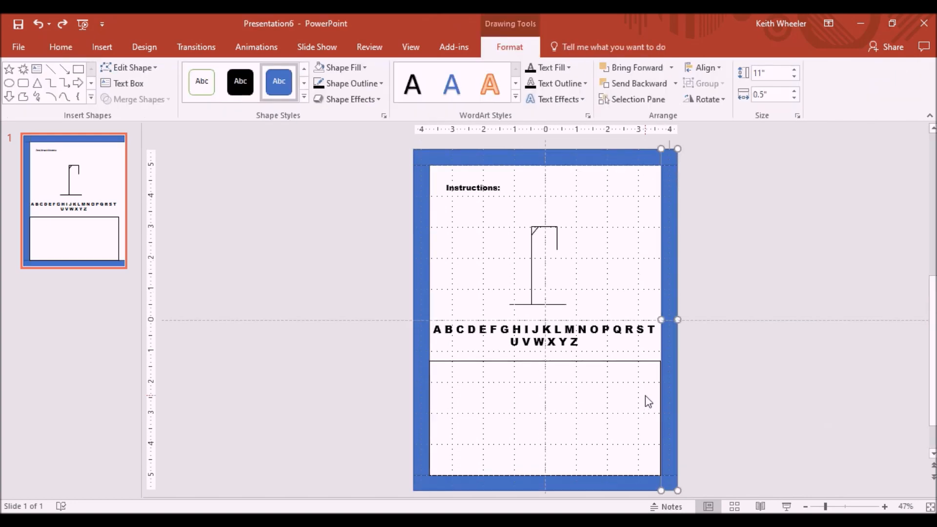
Step: Delete the outlined rectangle below the alphabet
click(557, 362)
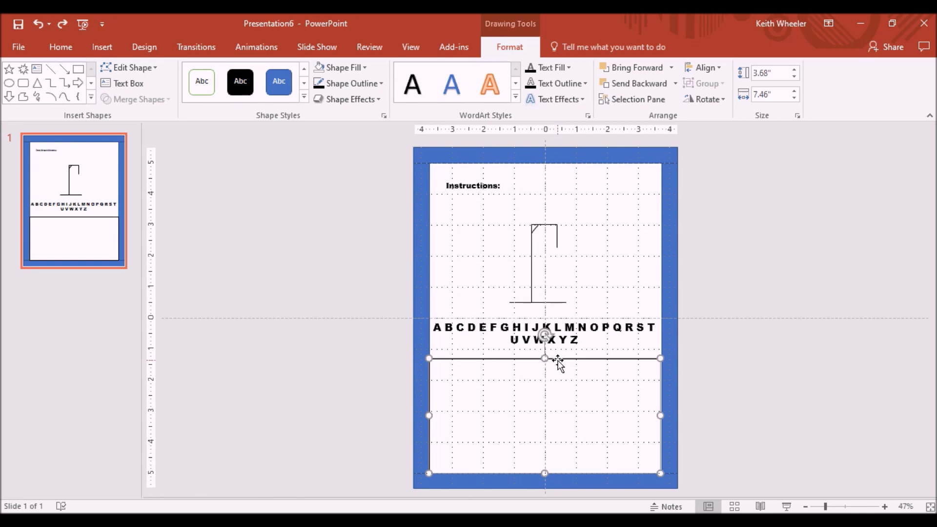
key(Delete)
Step: Draw a black horizontal line across the slide's width just below the alphabet
click(97, 53)
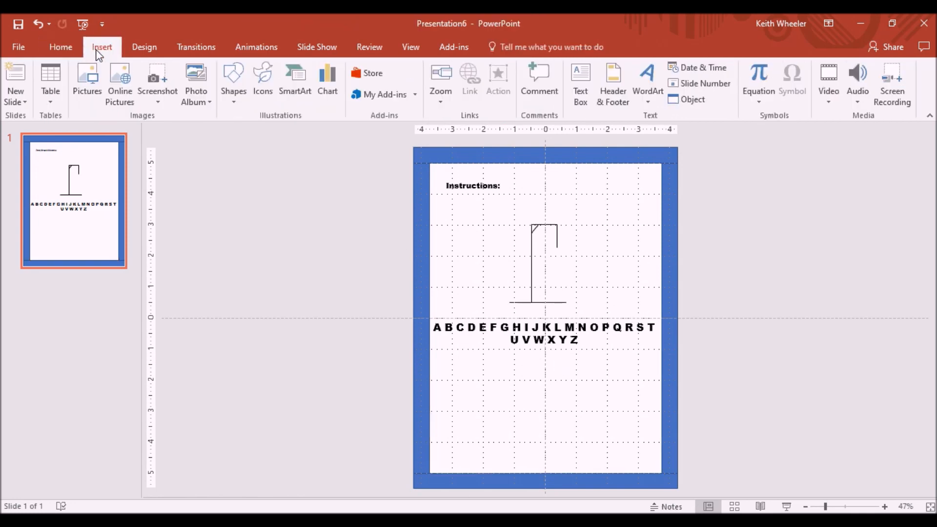
click(234, 78)
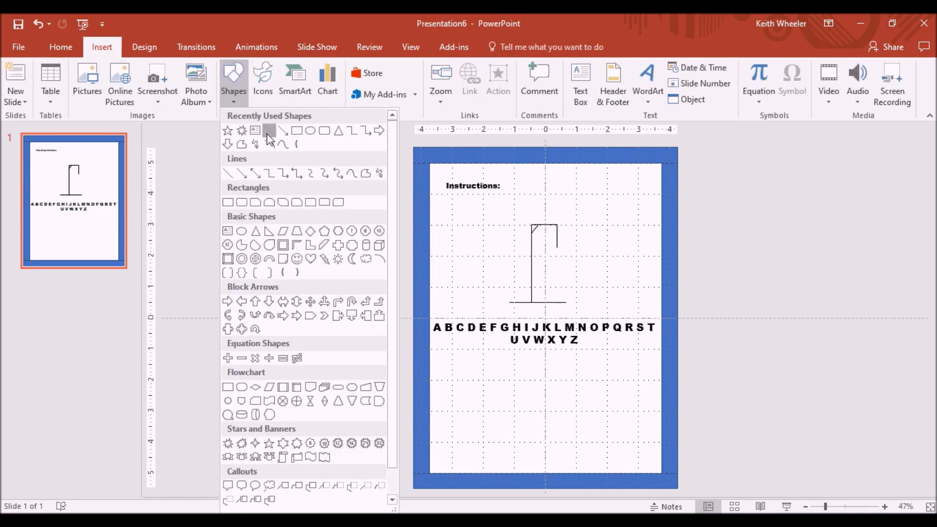
click(268, 133)
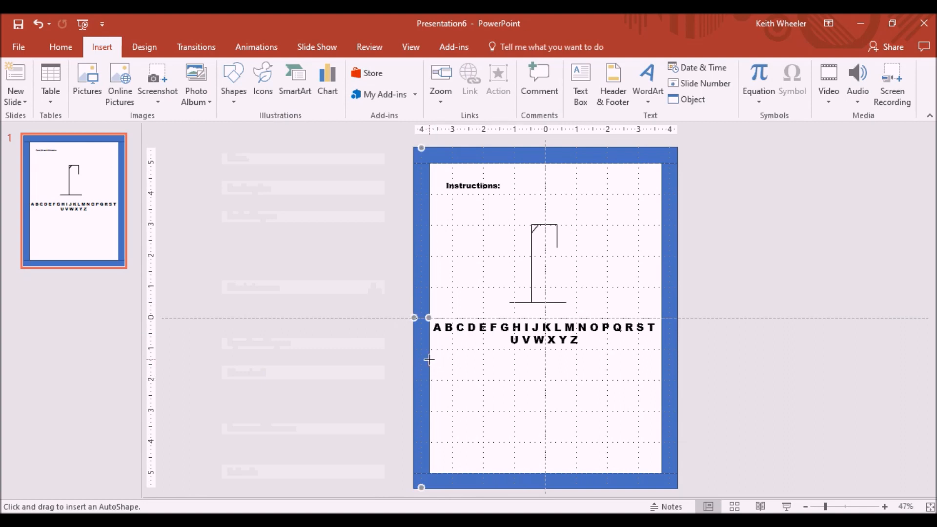
drag(428, 359, 660, 359)
click(192, 82)
click(351, 361)
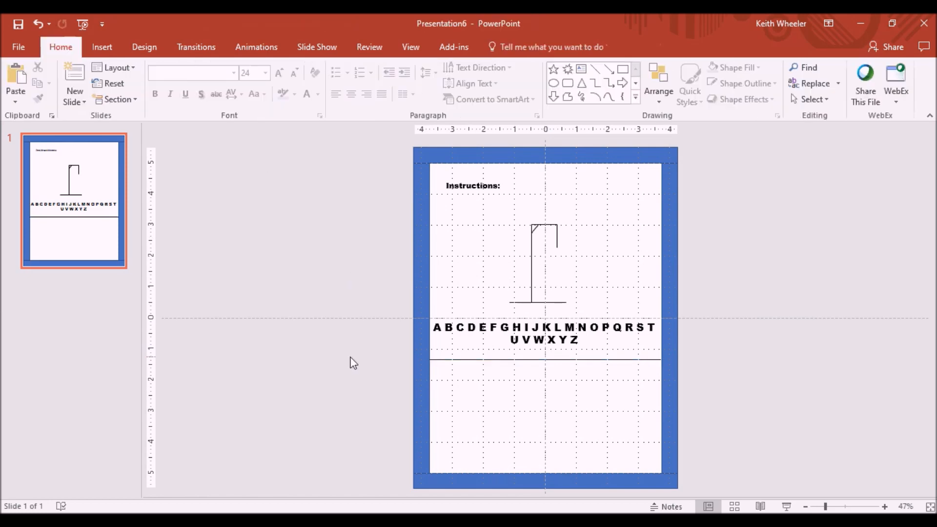
Step: Delete the blue border strips along all four edges of the slide
click(417, 277)
key(Delete)
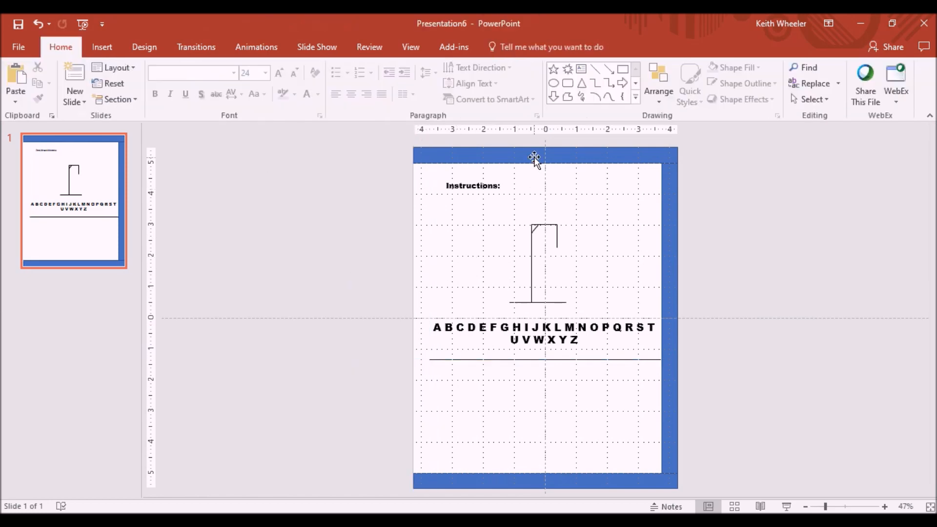
click(533, 156)
key(Delete)
click(666, 208)
key(Delete)
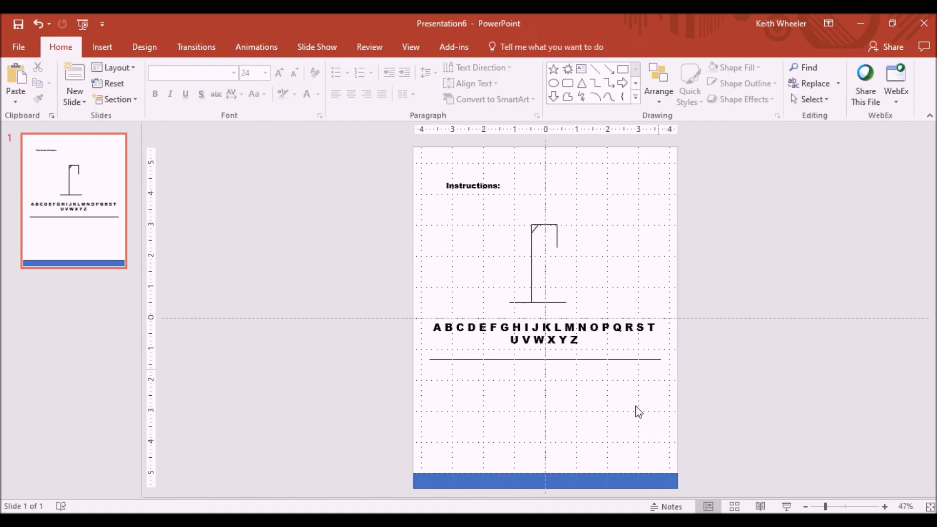
click(605, 478)
key(Delete)
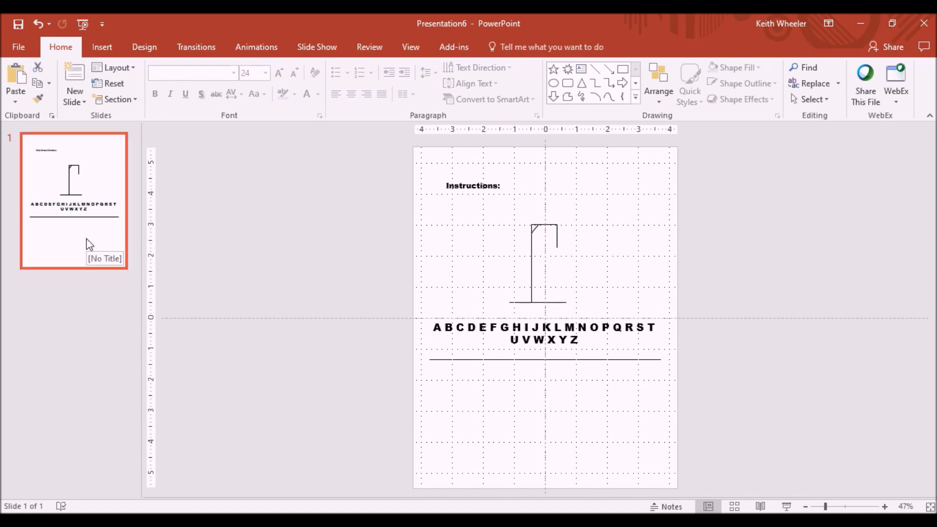
key(ctrl+d)
key(ctrl+d)
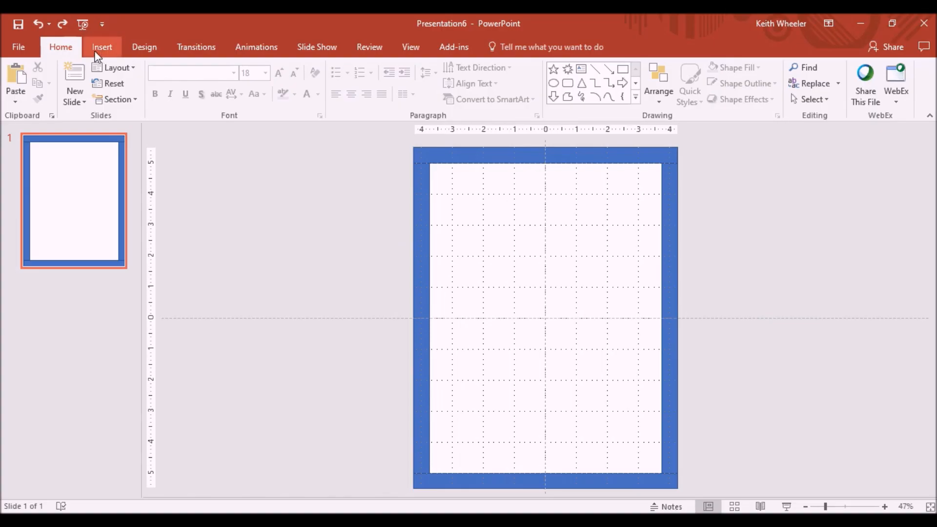
Step: Insert a 5x5 table and stretch it to fill the slide inside the blue border
click(101, 47)
click(54, 87)
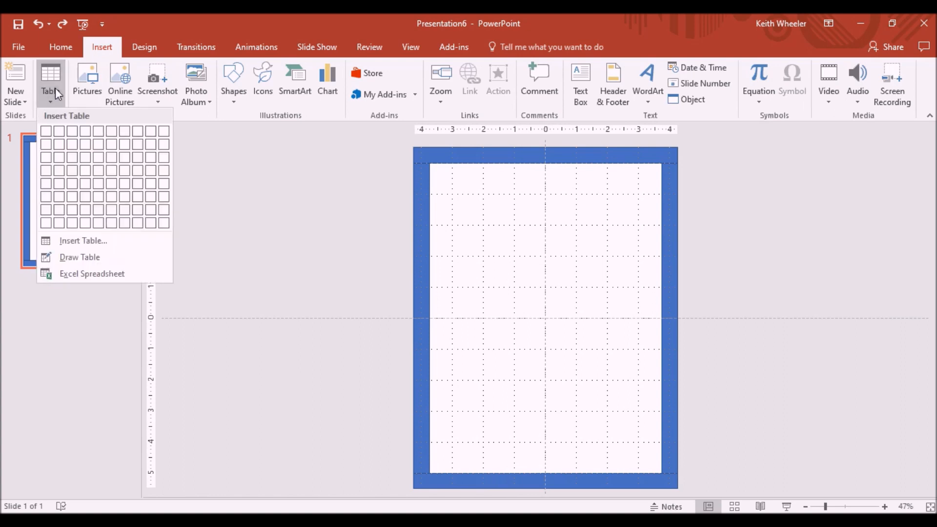
click(100, 188)
drag(458, 257, 429, 163)
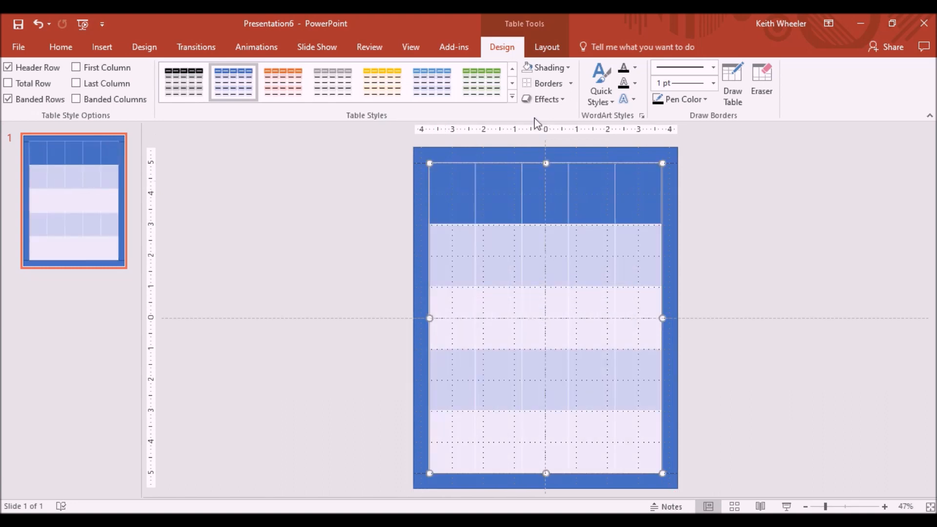
Step: Remove the table's shading and apply all borders to its cells
click(568, 67)
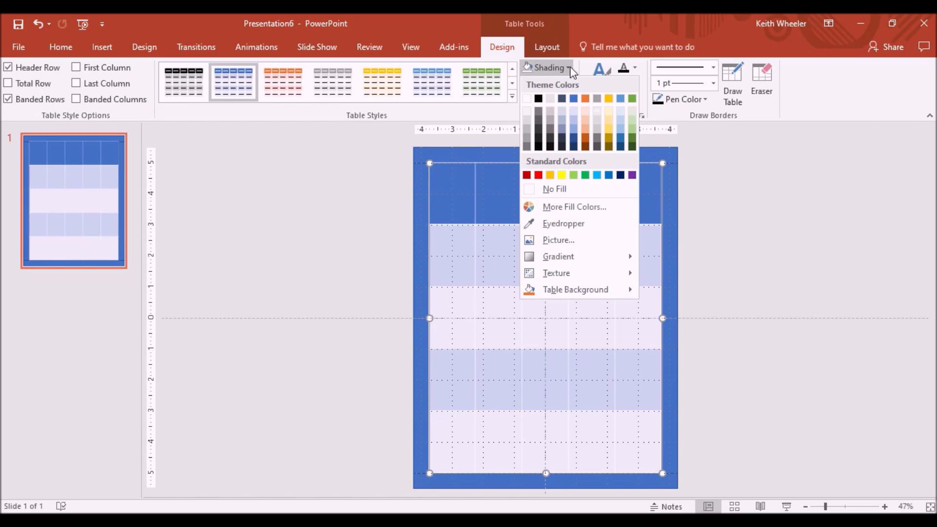
click(554, 190)
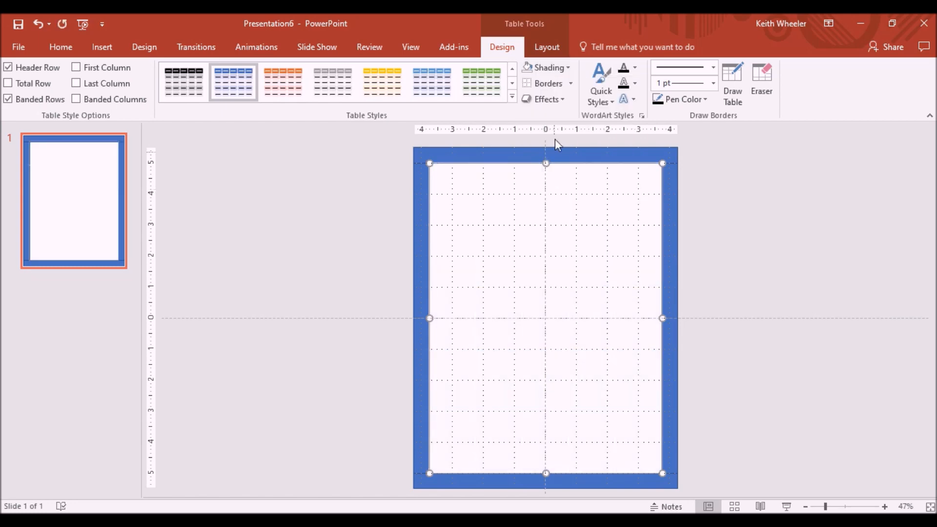
click(570, 84)
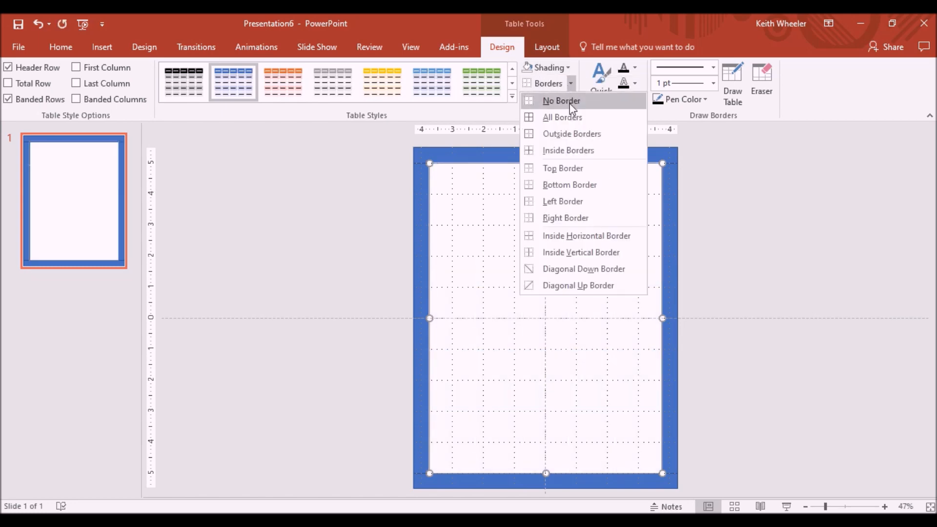
click(574, 121)
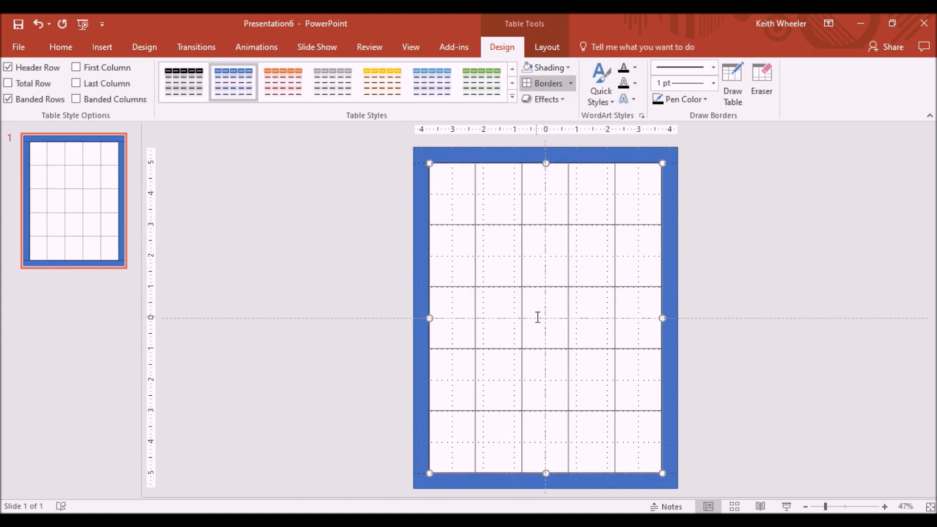
Step: Add a text box in the centre cell reading FREE SPACE on two lines in Arial Black
click(538, 317)
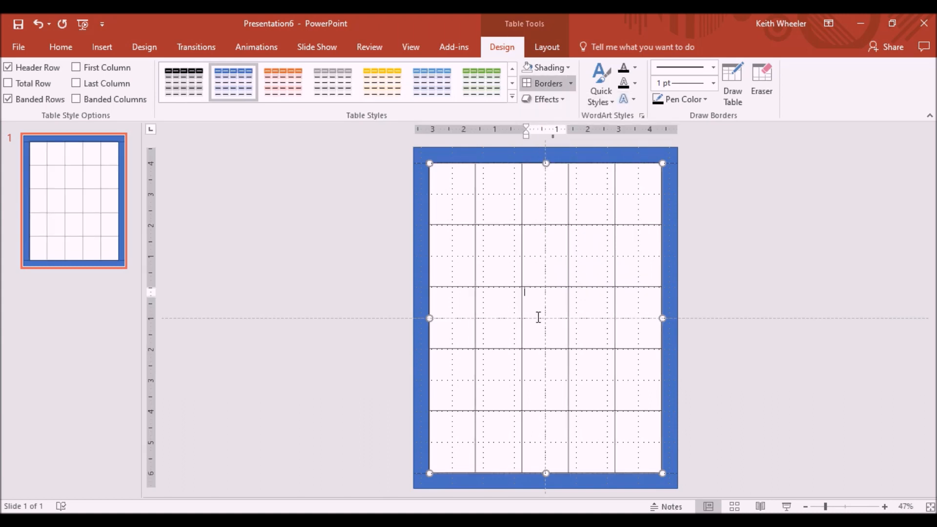
click(97, 50)
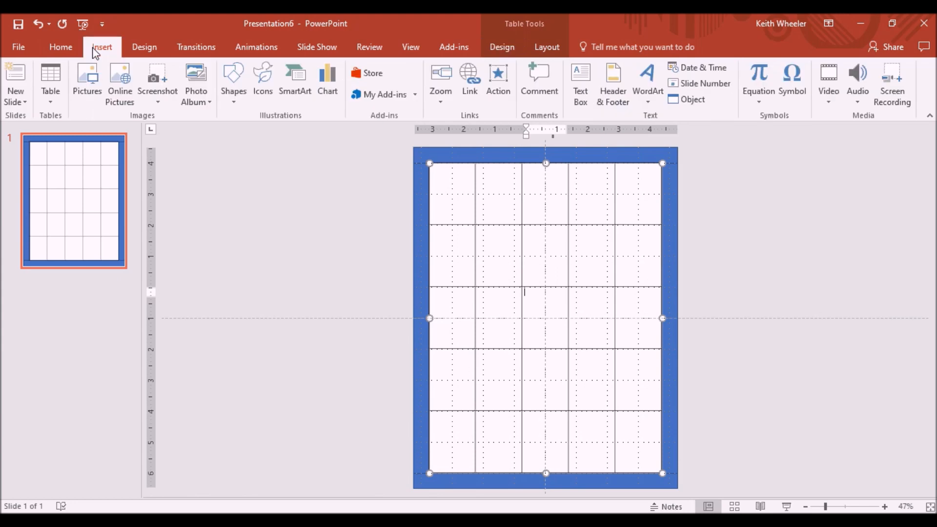
click(587, 89)
drag(527, 303, 585, 343)
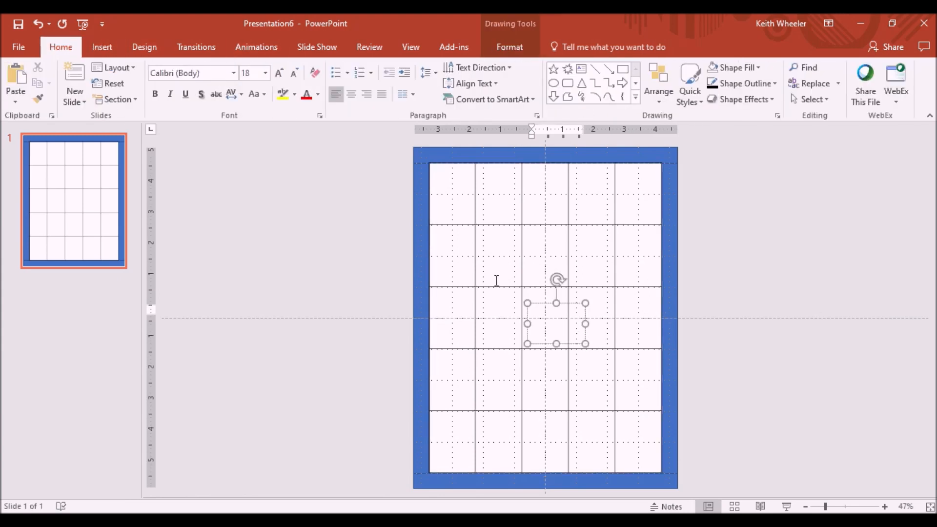
click(235, 73)
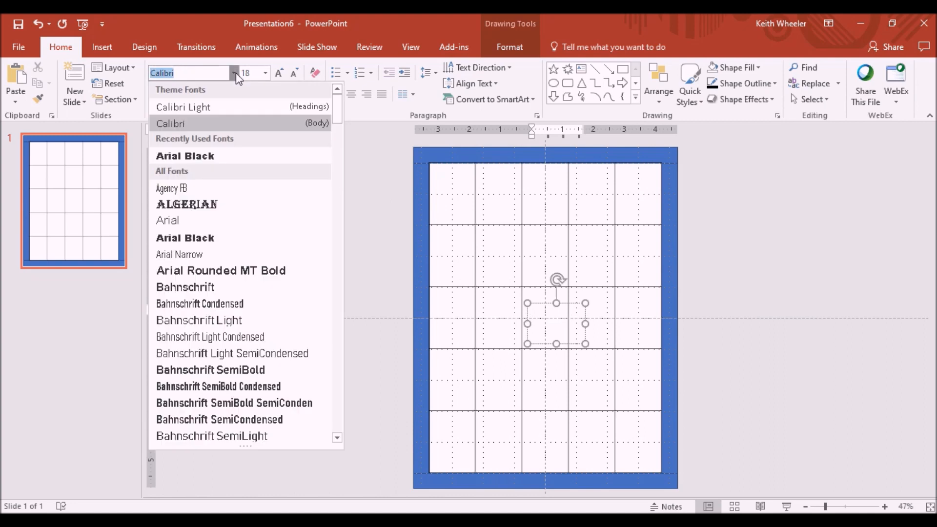
click(209, 155)
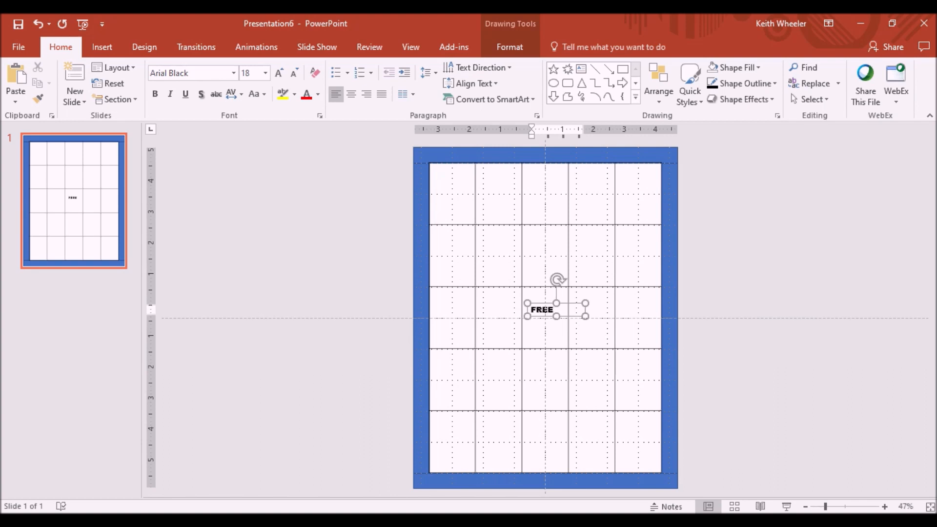
key(Return)
text(SPACE)
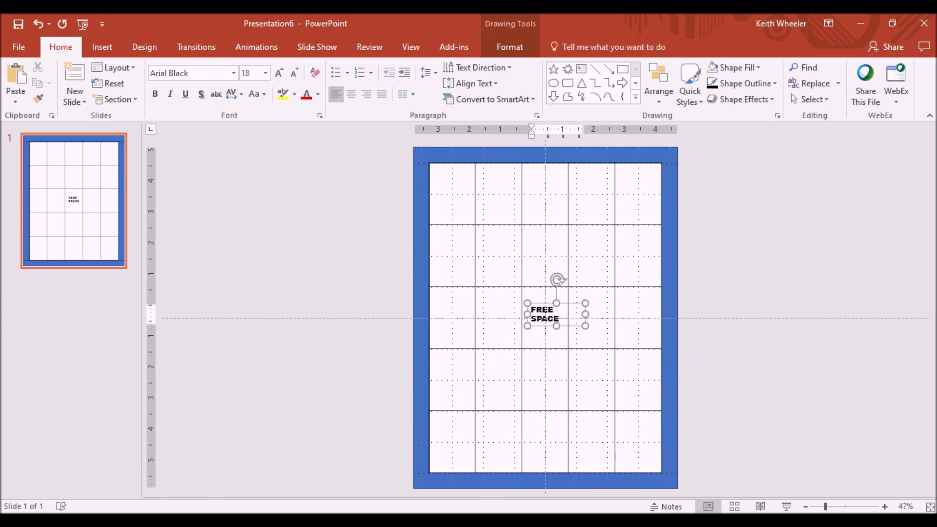
Step: Enlarge the FREE SPACE text to 28 pt, centre it, and position it in the middle cell
key(ctrl+a)
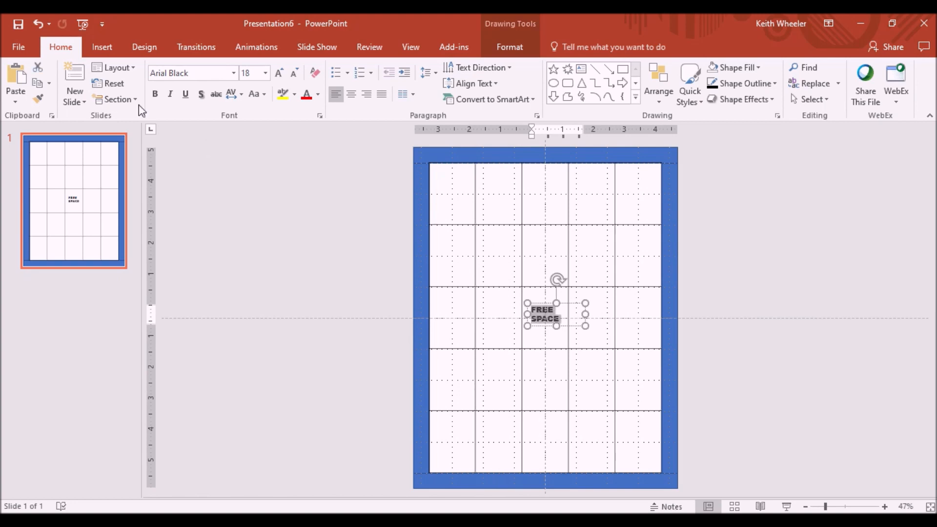
click(278, 73)
click(278, 73)
click(279, 73)
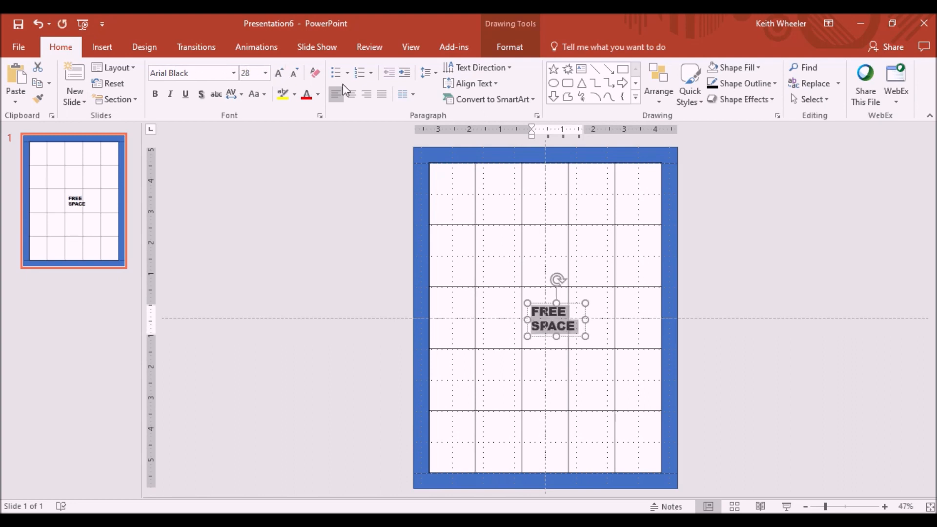
click(351, 94)
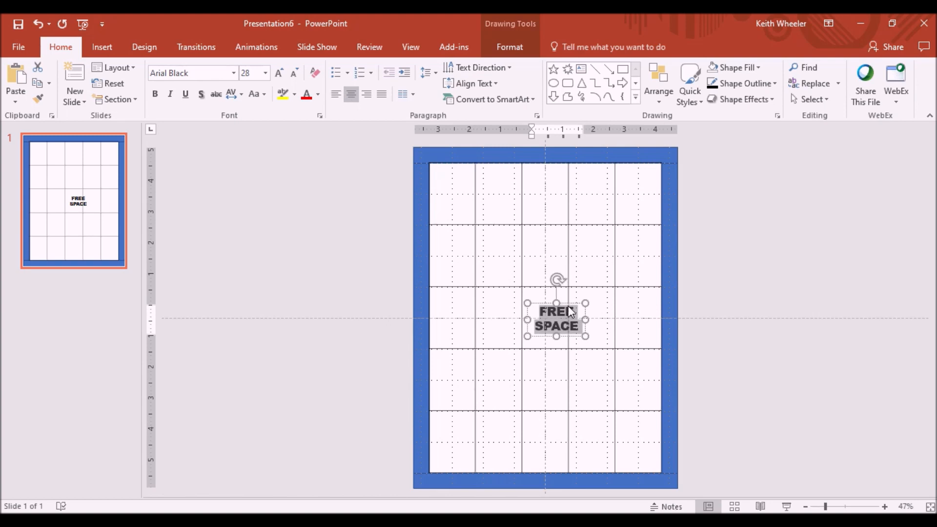
drag(571, 310, 558, 303)
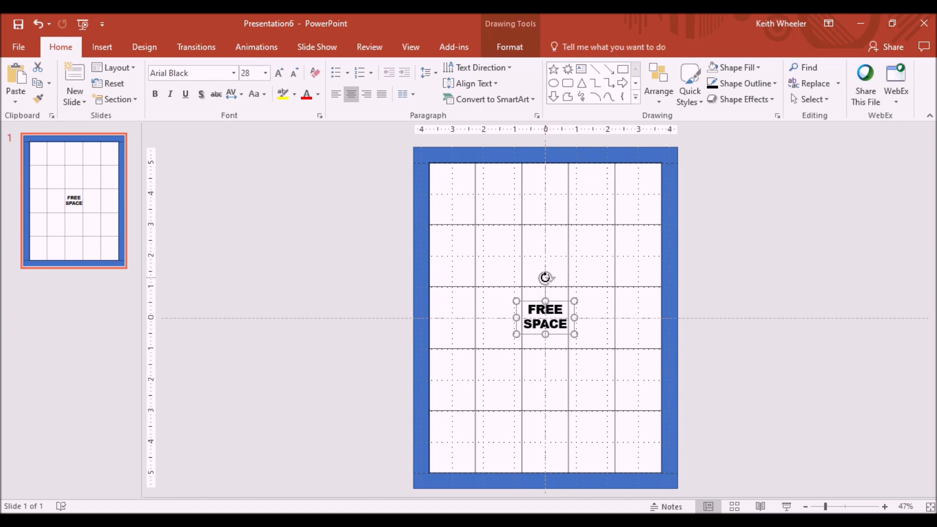
mouse_move(545, 277)
mouse_down()
mouse_move(560, 307)
mouse_move(546, 283)
mouse_up()
click(385, 201)
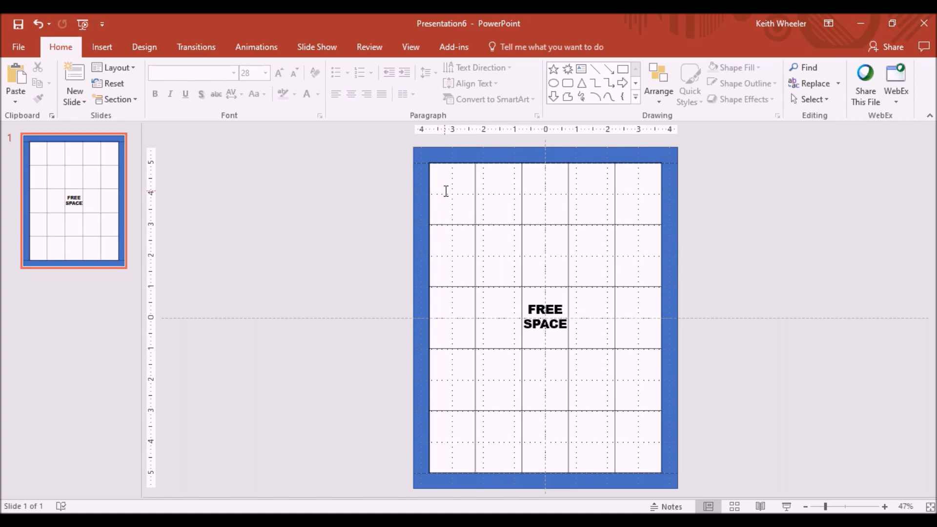
Step: Add an Arial Black text box reading SCHOOL in the top-left cell
click(104, 48)
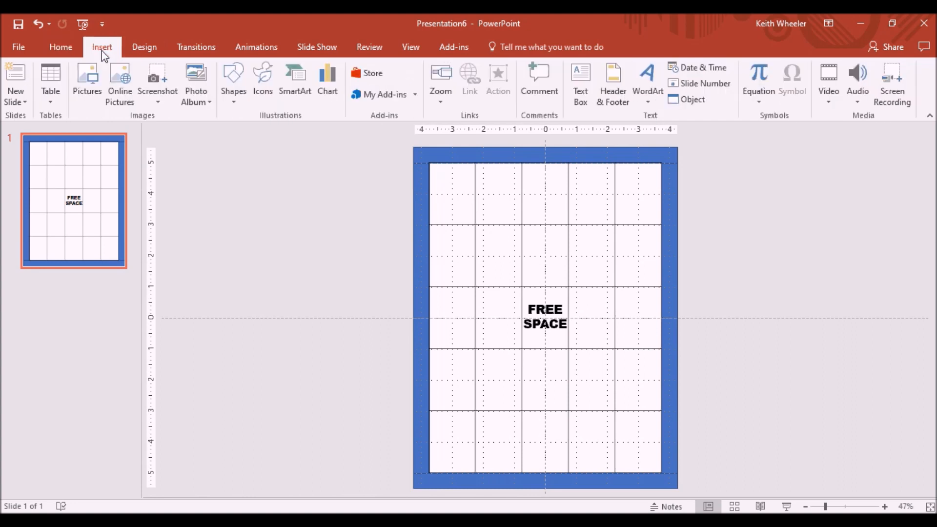
click(588, 96)
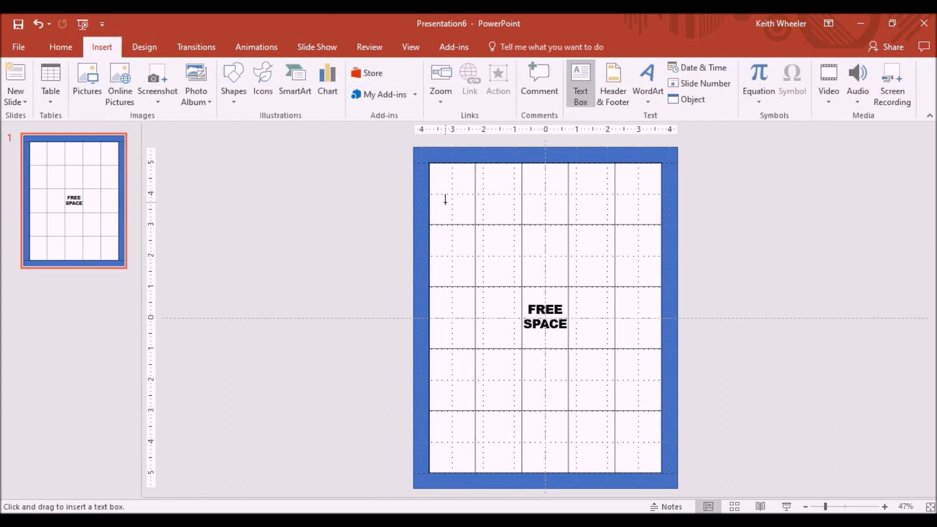
mouse_move(440, 196)
mouse_down()
mouse_move(497, 209)
mouse_move(517, 231)
mouse_up()
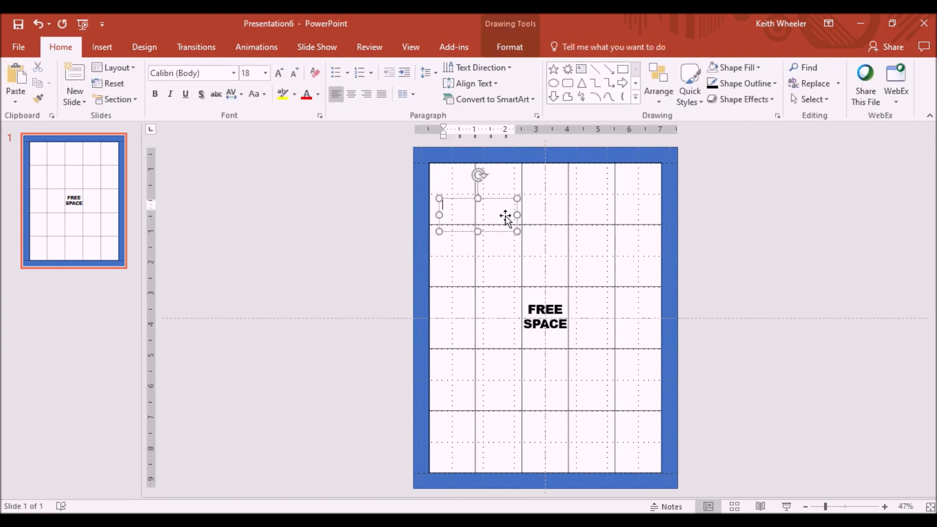
click(234, 72)
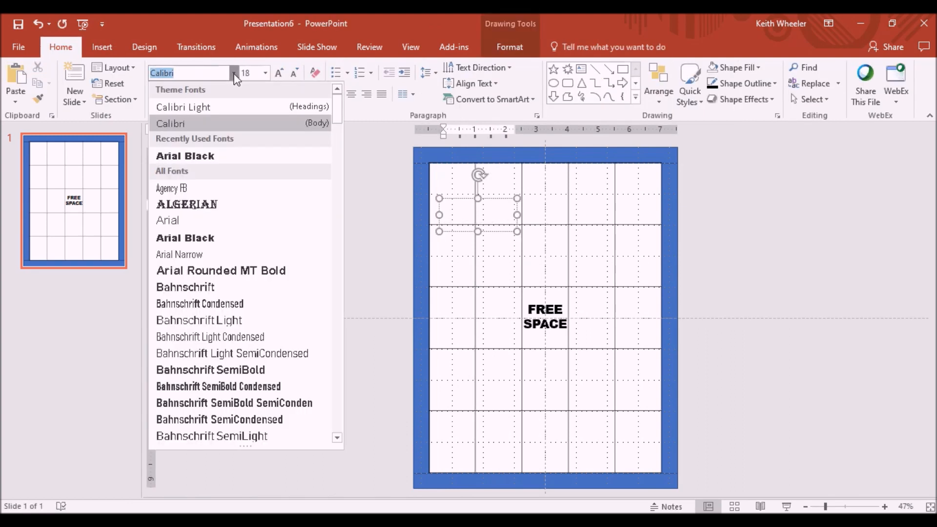
click(185, 156)
text(SCHOOL)
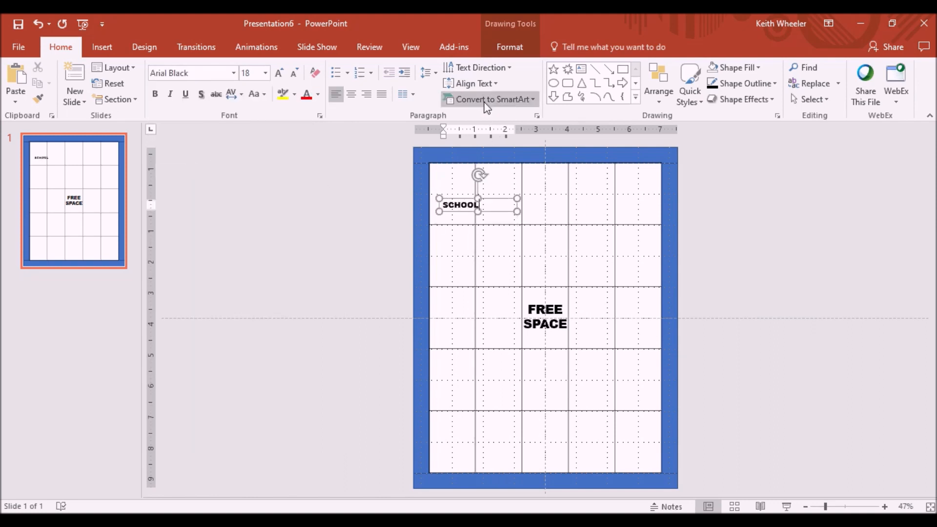
Step: Centre the SCHOOL text and nudge its box up into the top-left cell
click(350, 93)
drag(487, 198, 477, 190)
key(Up)
key(Up)
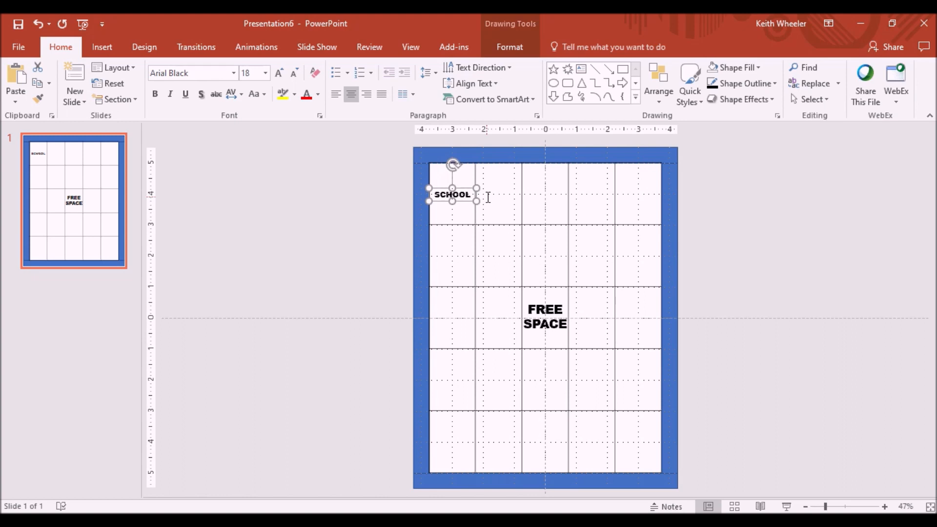
click(499, 201)
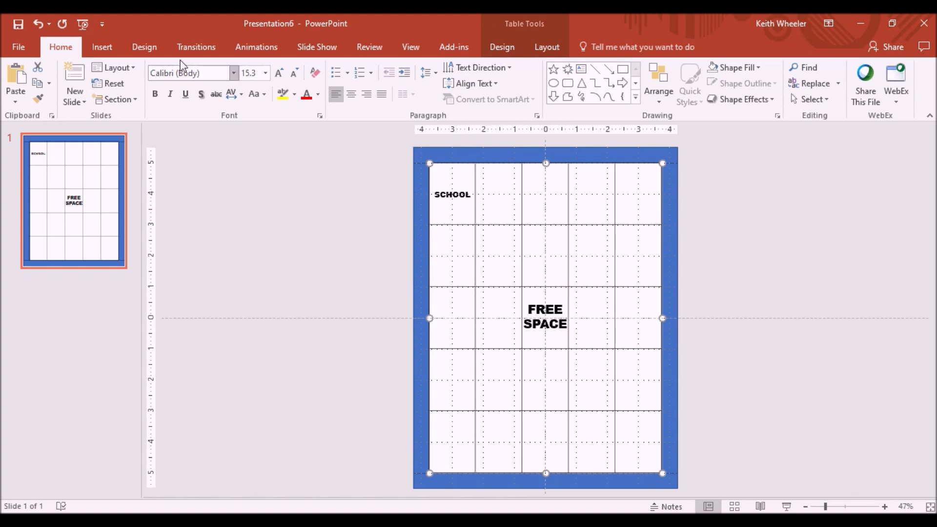
Step: Insert the bus-1297402 picture from the Downloads folder
click(102, 49)
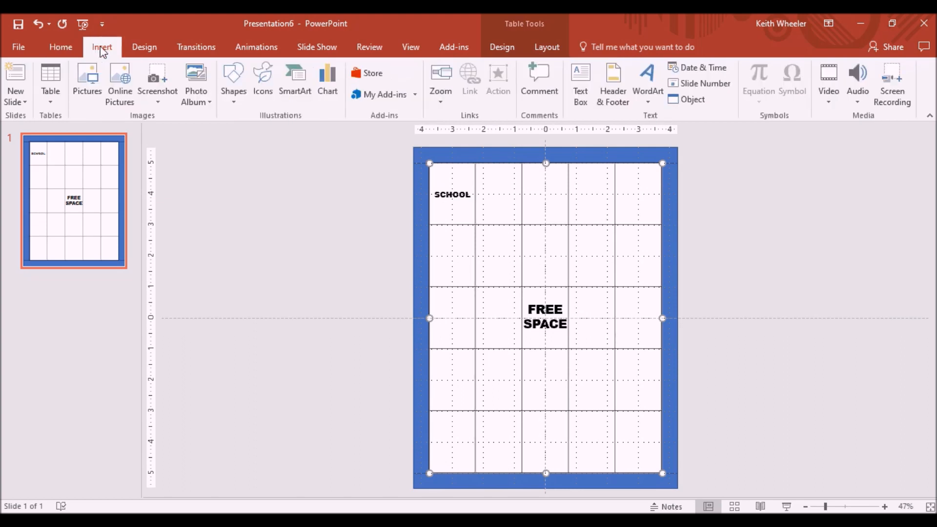
click(86, 92)
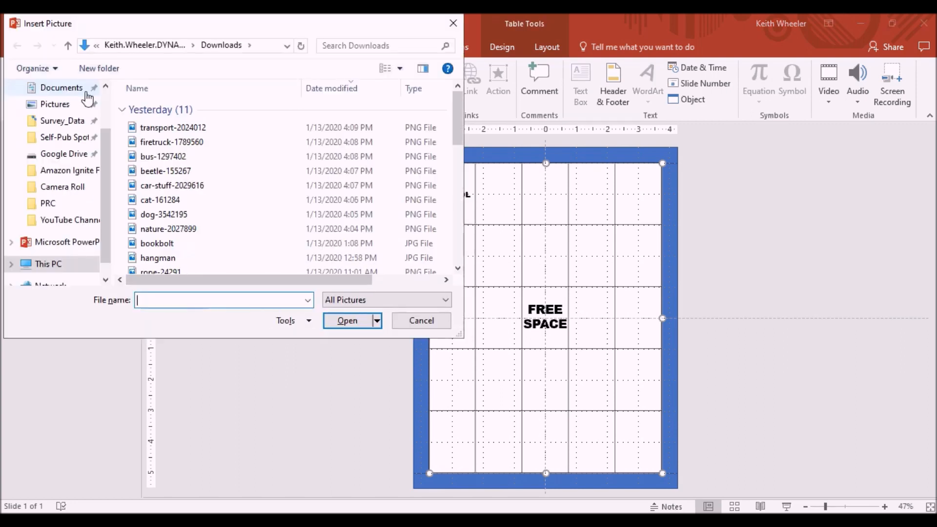
click(209, 162)
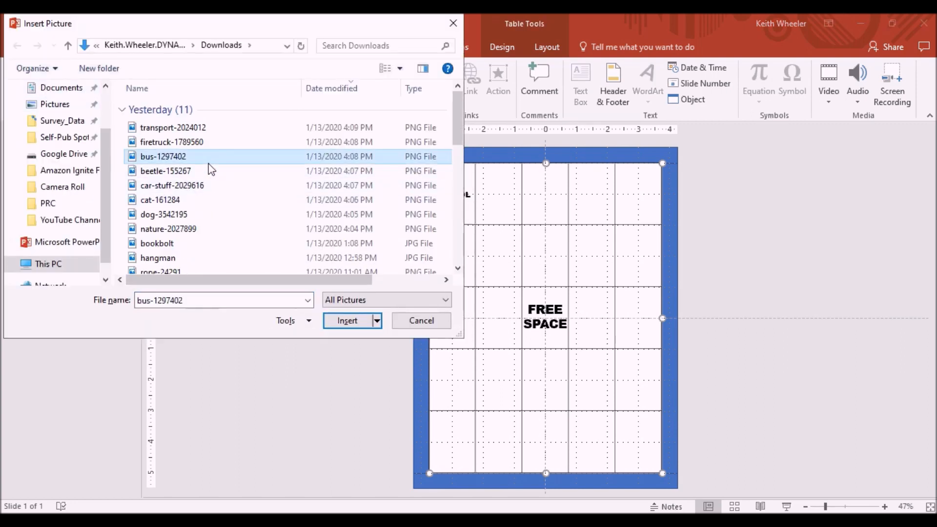
double_click(208, 163)
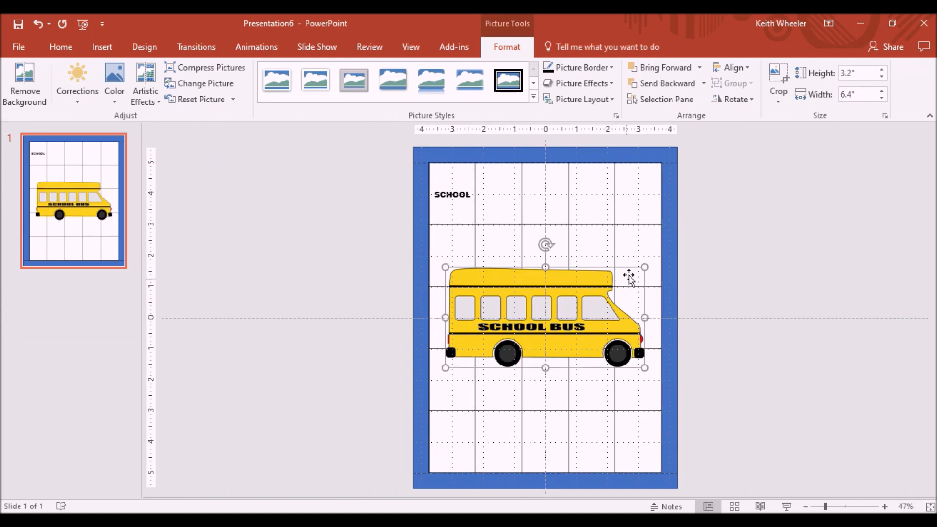
Step: Shrink the bus picture to about 0.64 by 1.29 inches and tilt it beside SCHOOL
drag(643, 268, 501, 200)
drag(502, 163, 505, 193)
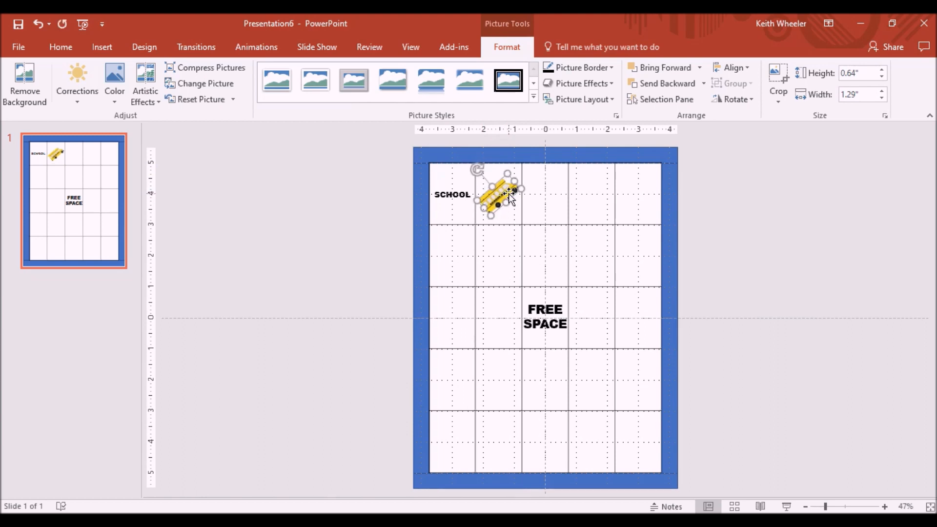
click(773, 237)
click(549, 195)
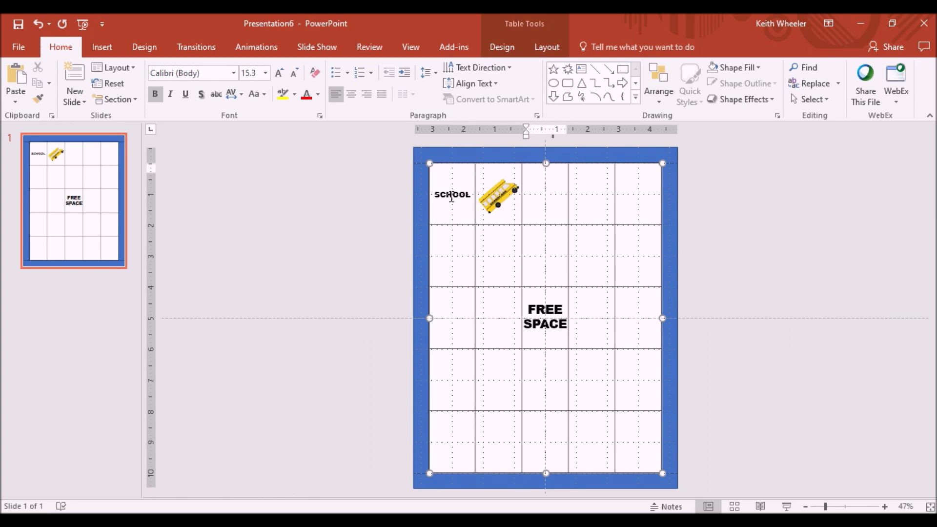
Step: Duplicate the SCHOOL text box and move the copy into the top middle cell
click(446, 198)
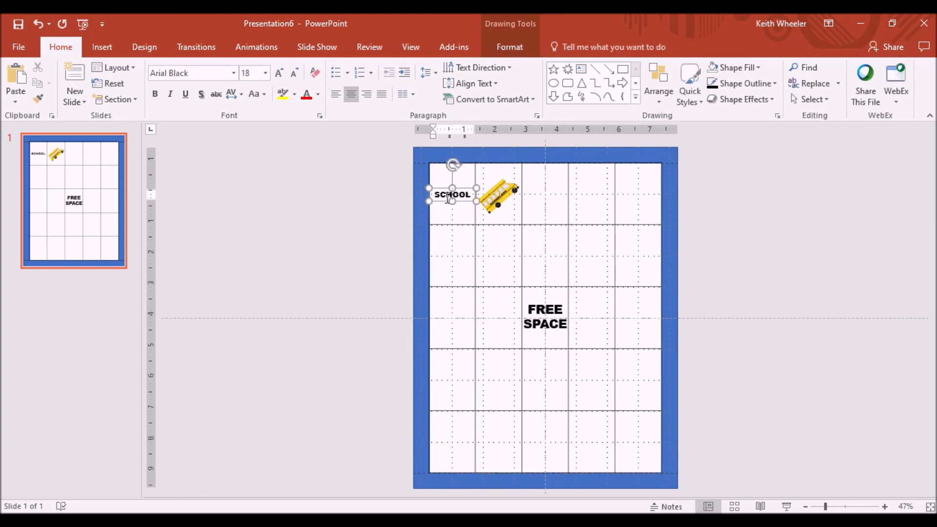
key(ctrl+d)
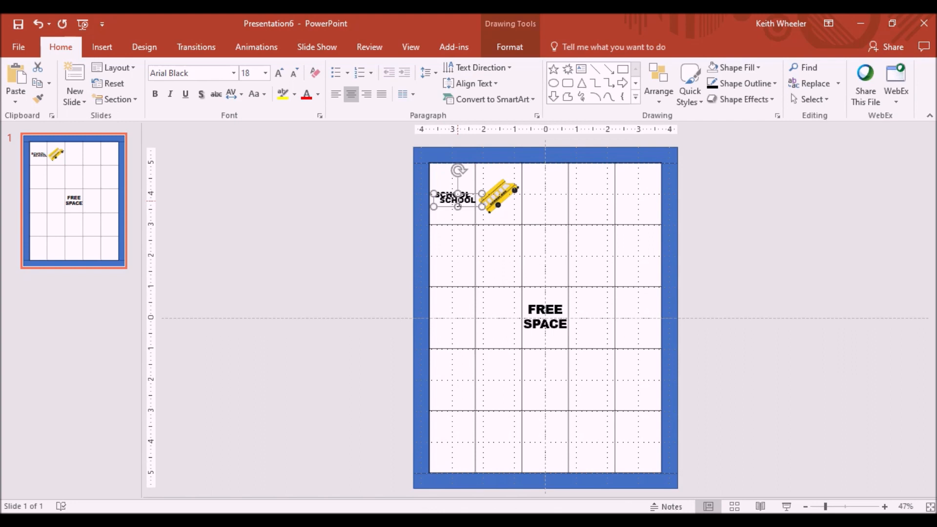
drag(478, 191, 558, 195)
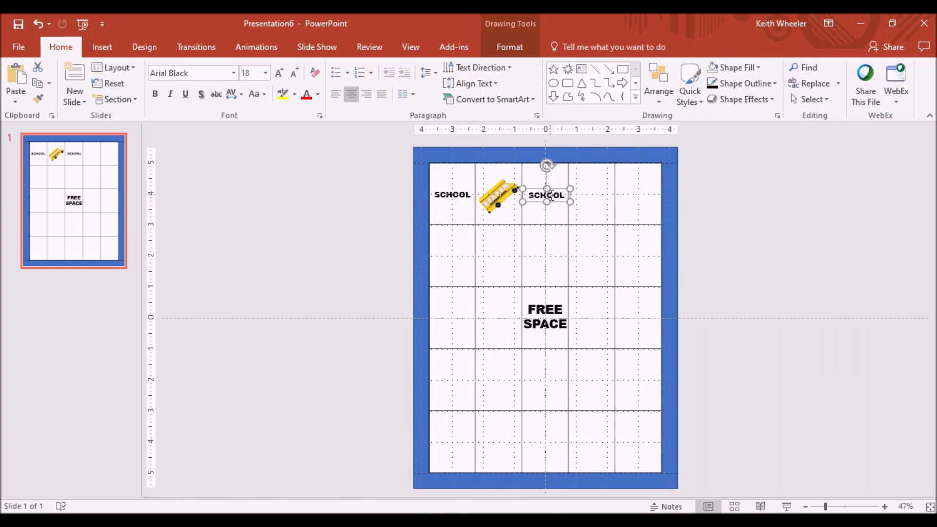
Step: Replace the copied text with BARN
double_click(558, 195)
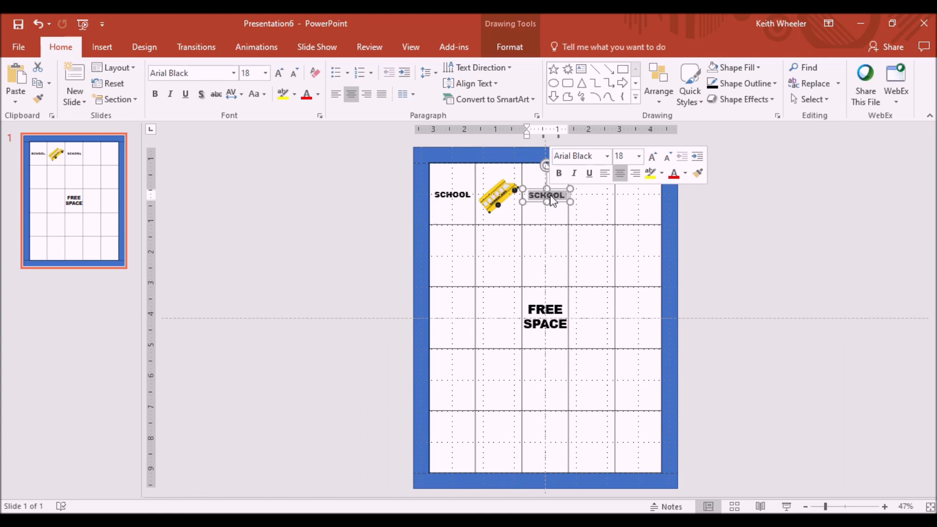
key(Delete)
text(BARN)
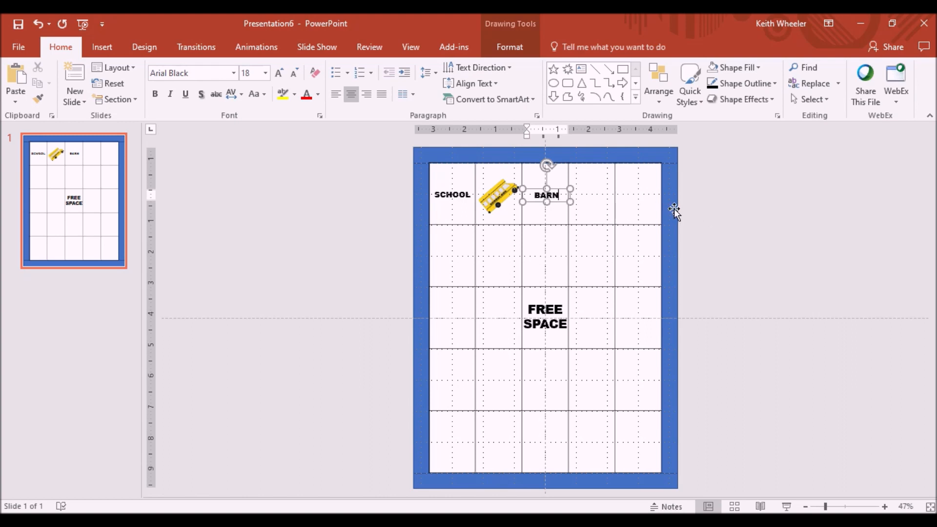
Step: Insert the dog-3542195 picture from the Downloads folder
click(714, 220)
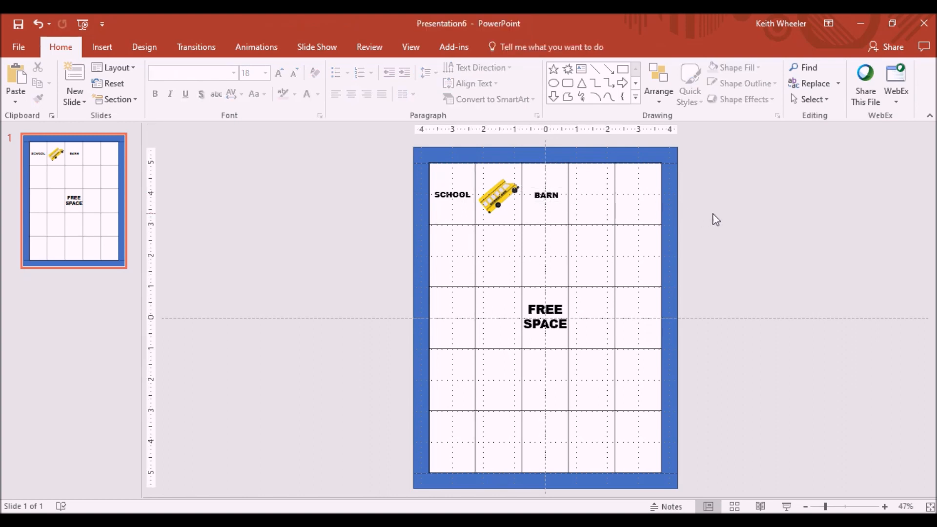
click(553, 199)
click(559, 196)
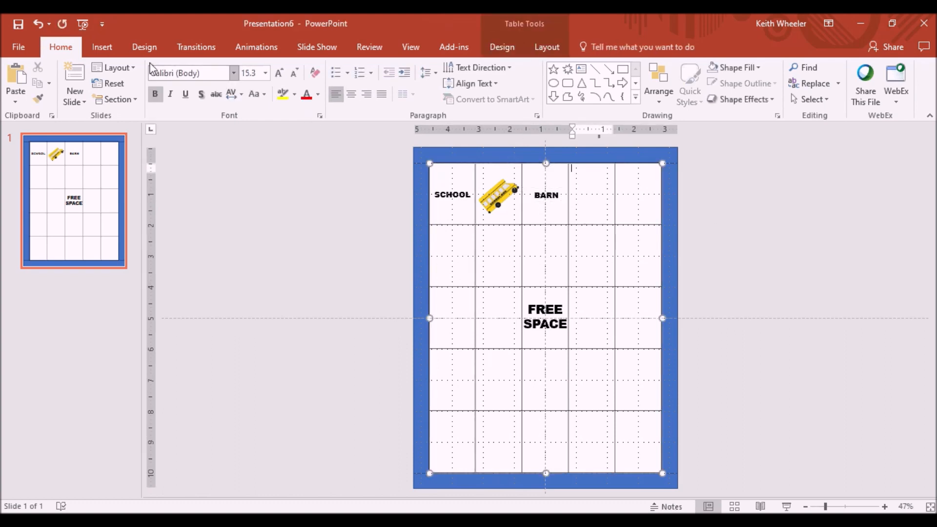
click(102, 47)
click(88, 77)
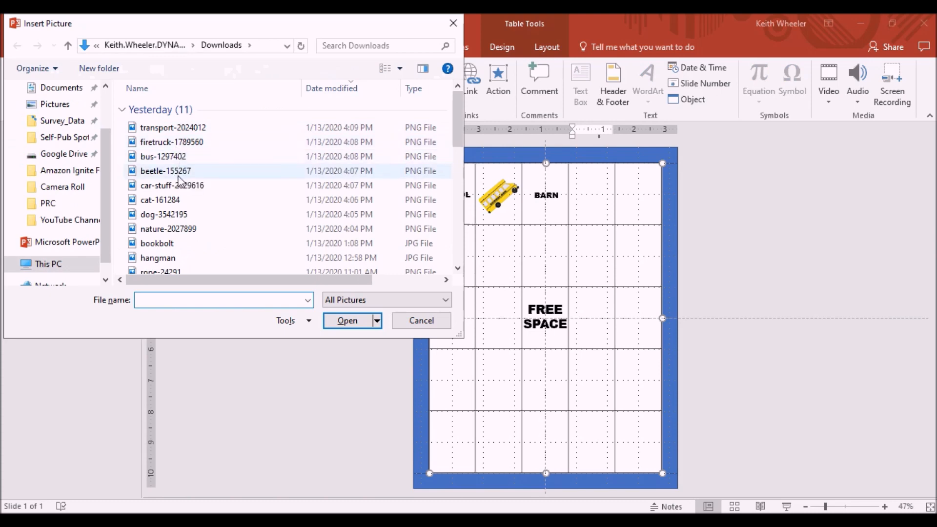
scroll(171, 161, down, 1)
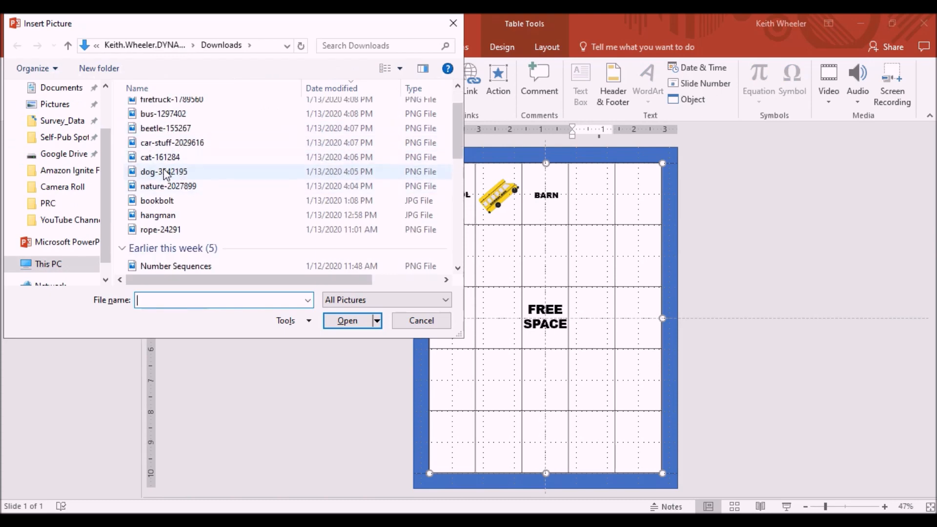
double_click(165, 171)
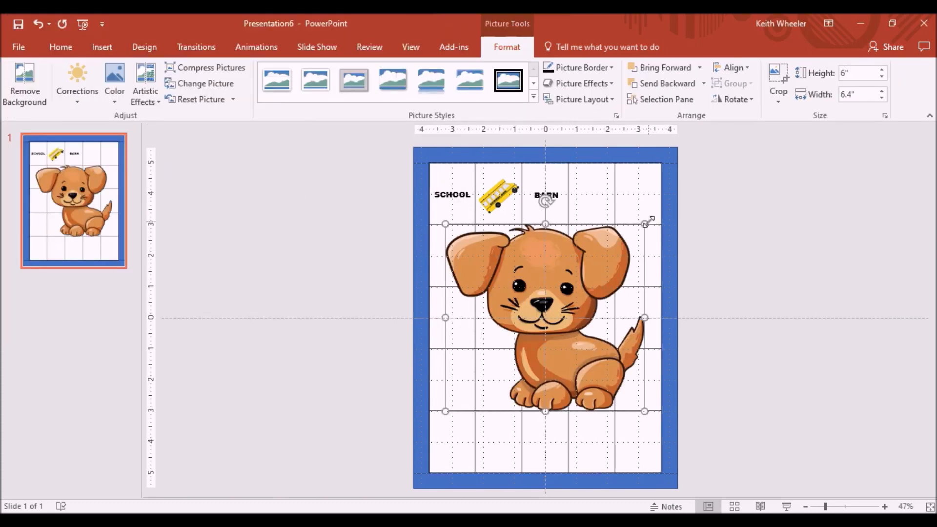
Step: Shrink the dog picture and move it into the fourth cell of the top row
drag(645, 224, 602, 191)
drag(592, 158, 581, 154)
click(721, 203)
Step: Duplicate the BARN text box and move the copy into the top-right cell
click(547, 197)
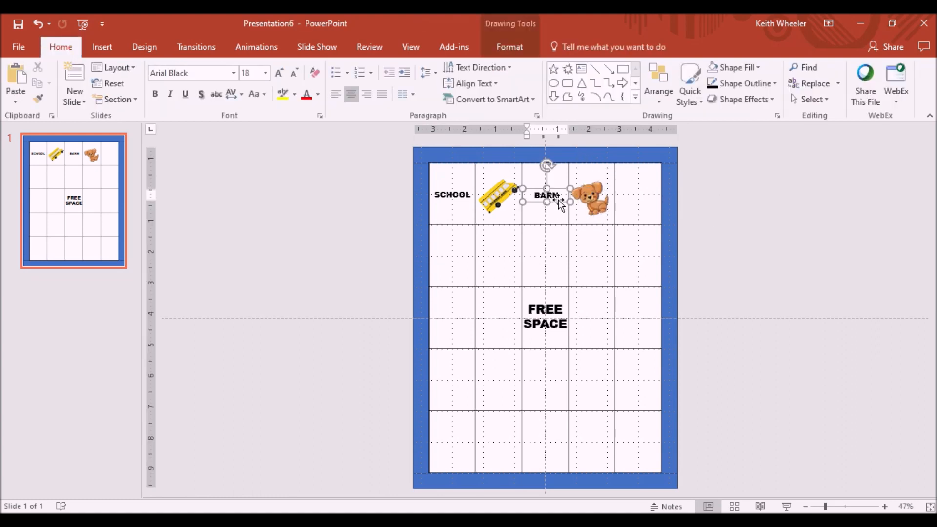
click(559, 202)
key(ctrl+d)
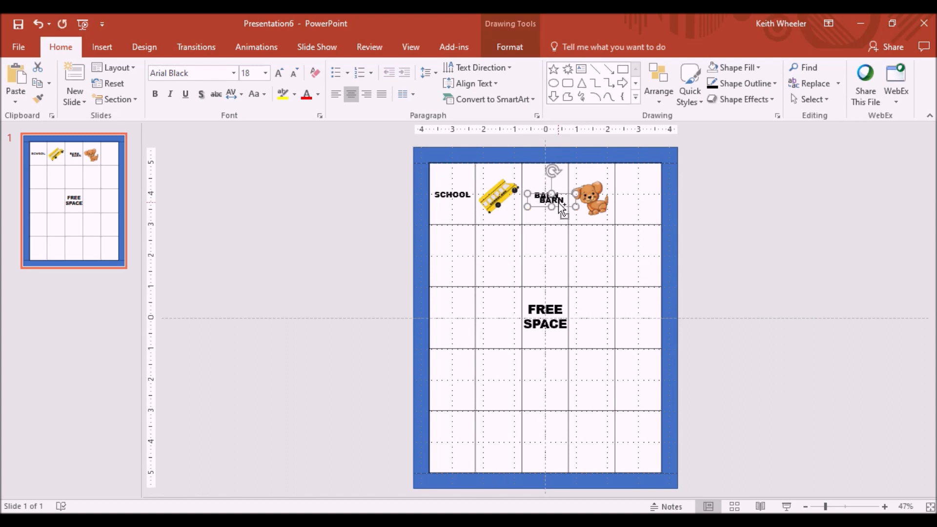
drag(568, 191, 655, 195)
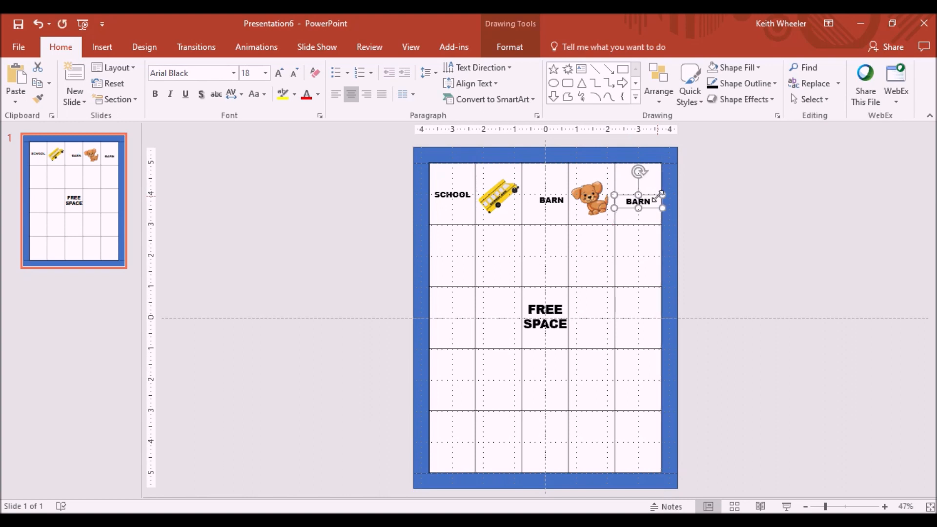
Step: Replace the copied text with LIBRARY
double_click(638, 201)
key(BackSpace)
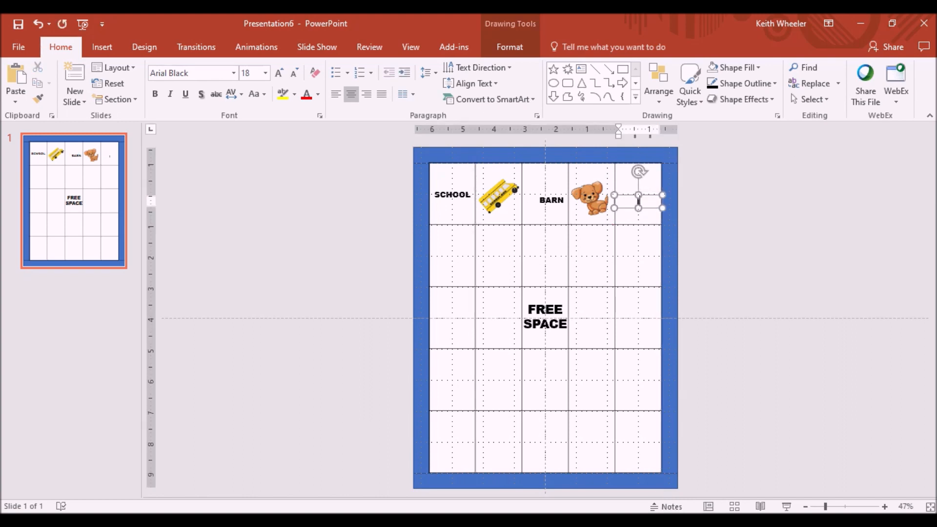
text(LIBRARY)
Step: Nudge the BARN text box slightly upward to line up with the other labels
click(556, 196)
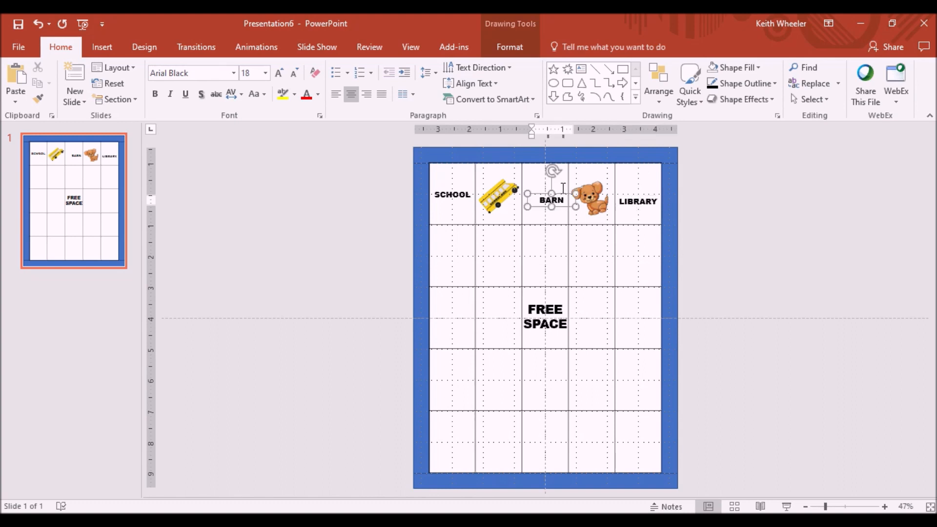
drag(558, 193, 553, 188)
click(386, 201)
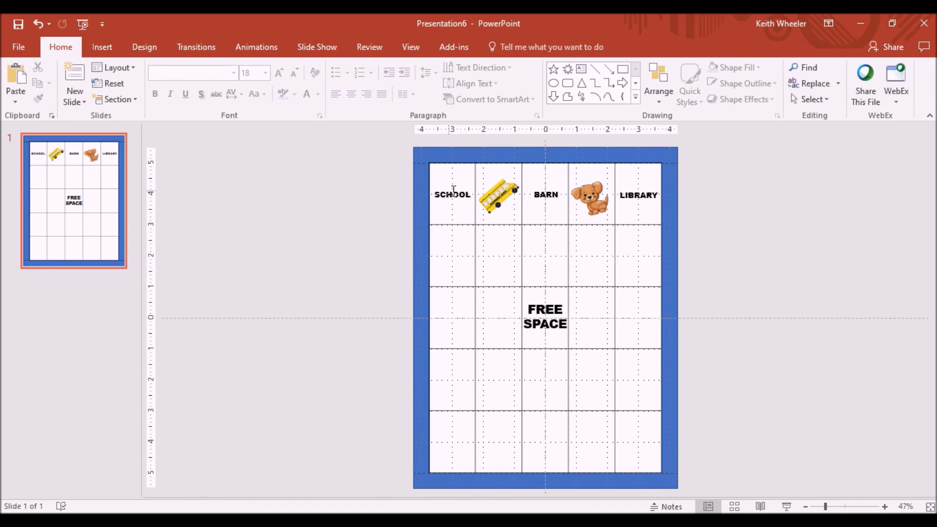
Step: Insert the nature-2027899 picture from Downloads into the first cell of the second row
click(451, 251)
click(102, 47)
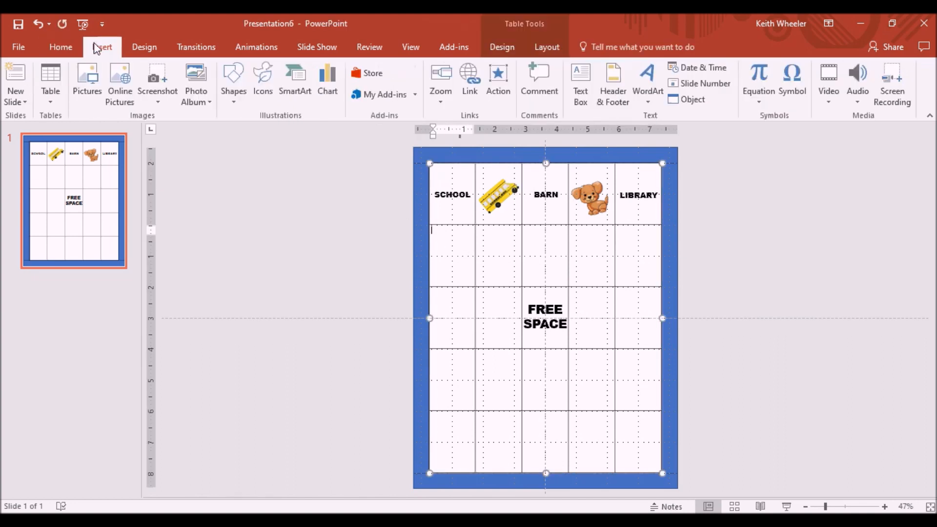
click(88, 78)
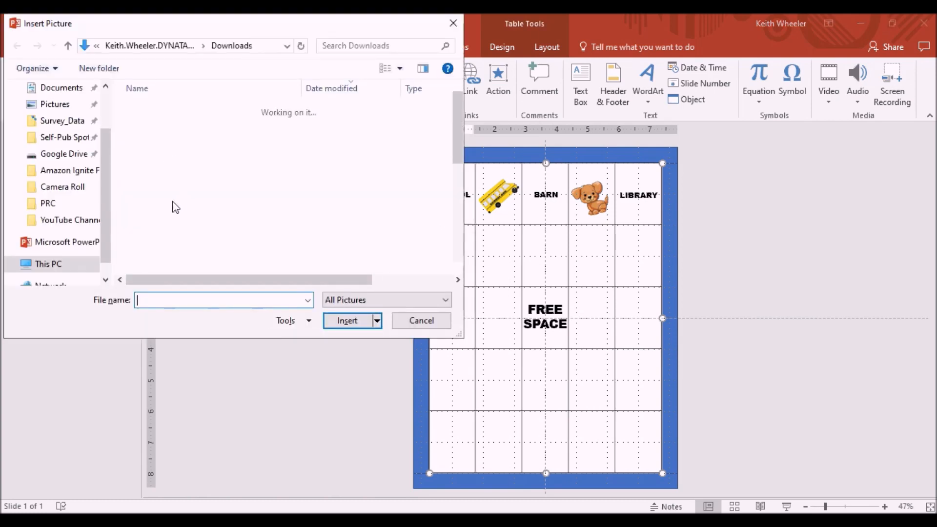
scroll(177, 202, down, 1)
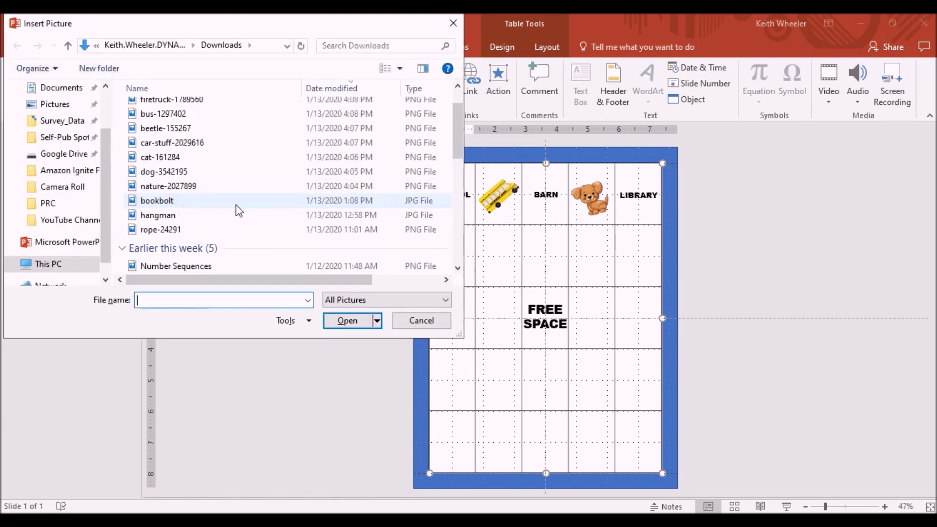
scroll(223, 178, up, 1)
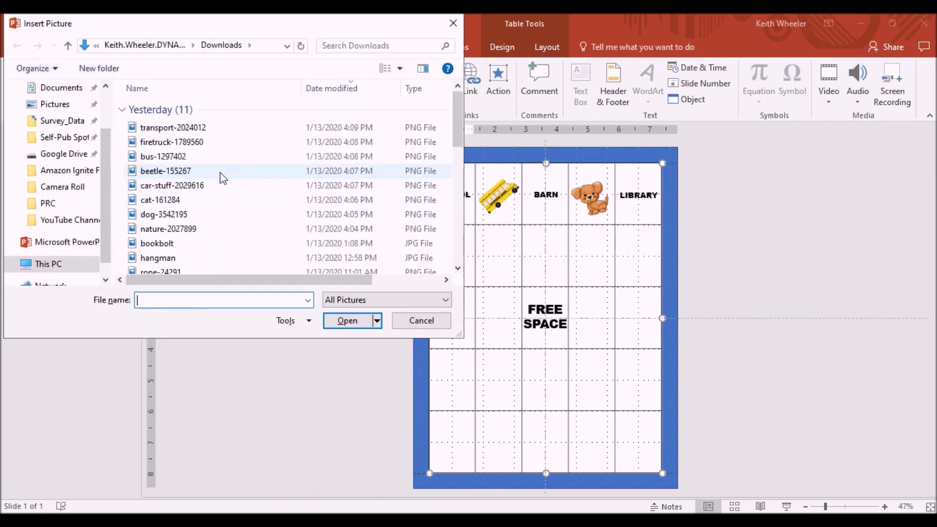
double_click(191, 237)
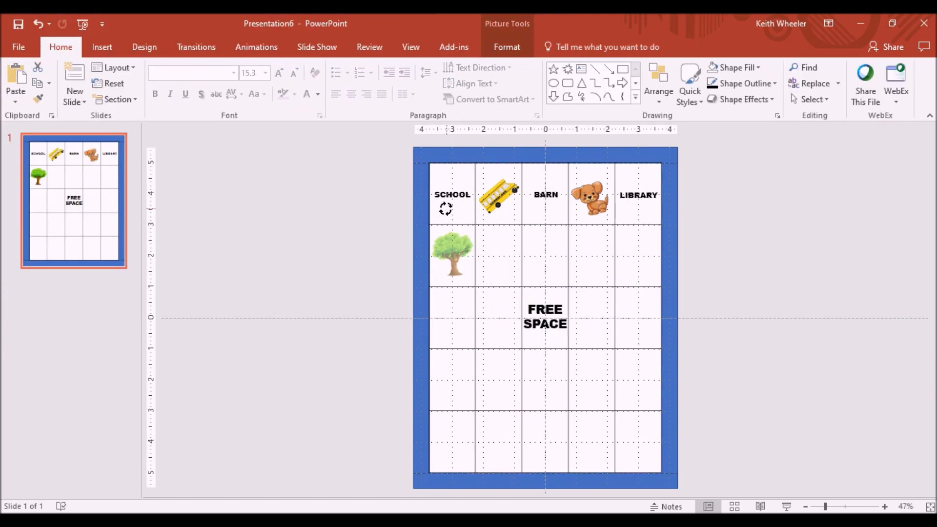
Step: Tilt the tree picture slightly in its cell
drag(439, 209, 437, 210)
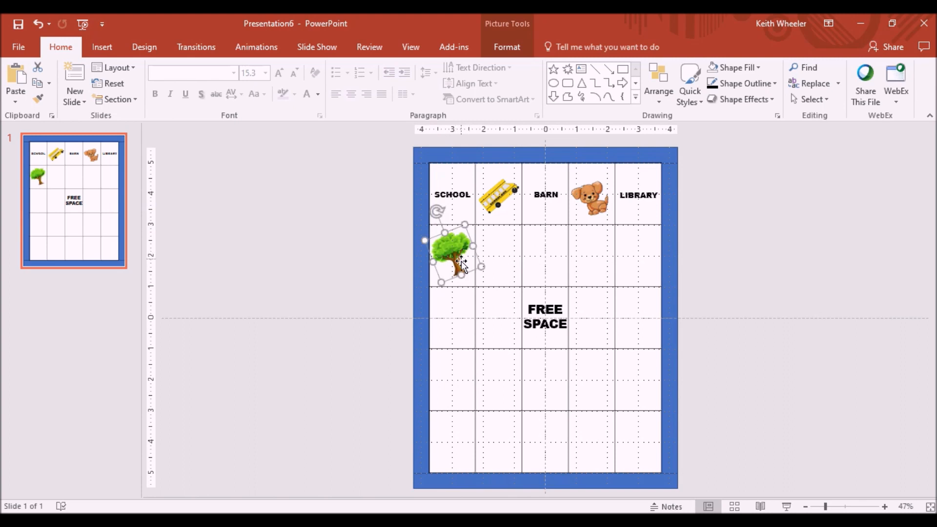
click(760, 256)
click(81, 244)
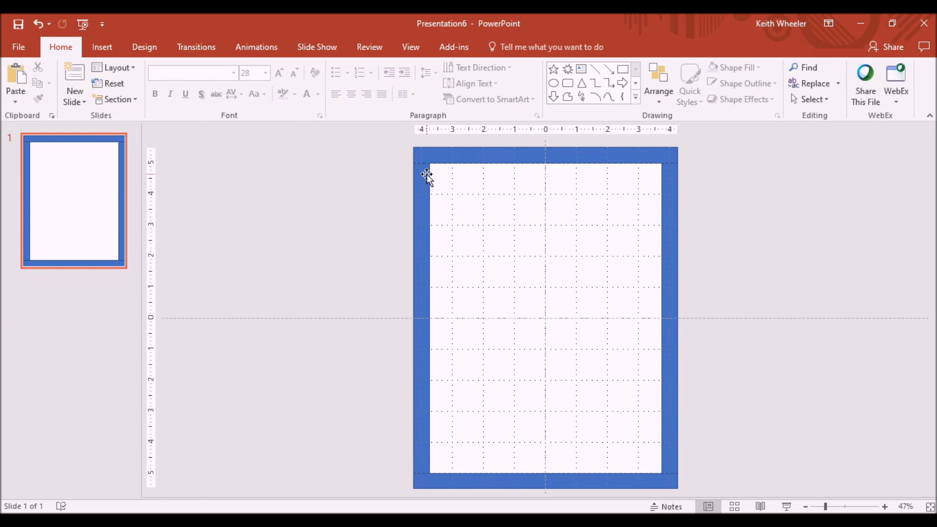
Step: Add a text box across the top of the blank page in Arial Black reading Instructions:
click(104, 46)
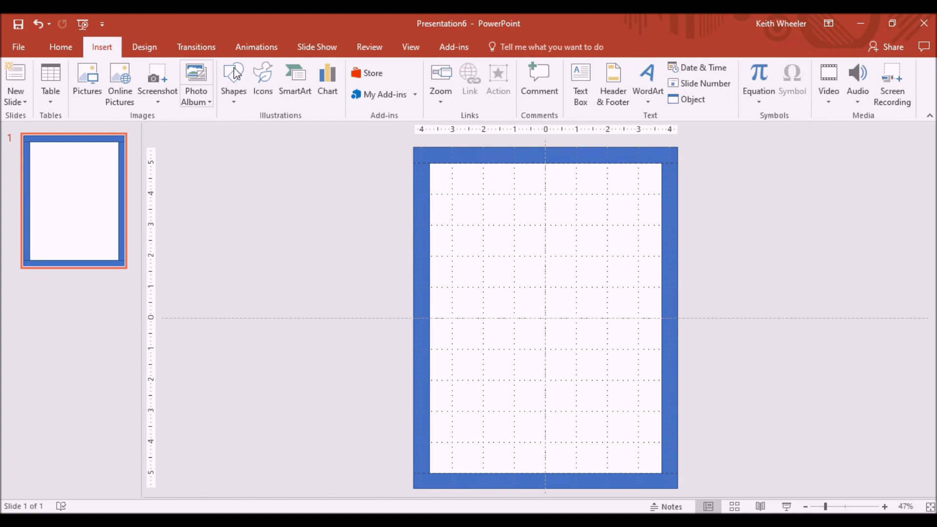
click(579, 95)
drag(438, 176, 612, 214)
click(221, 74)
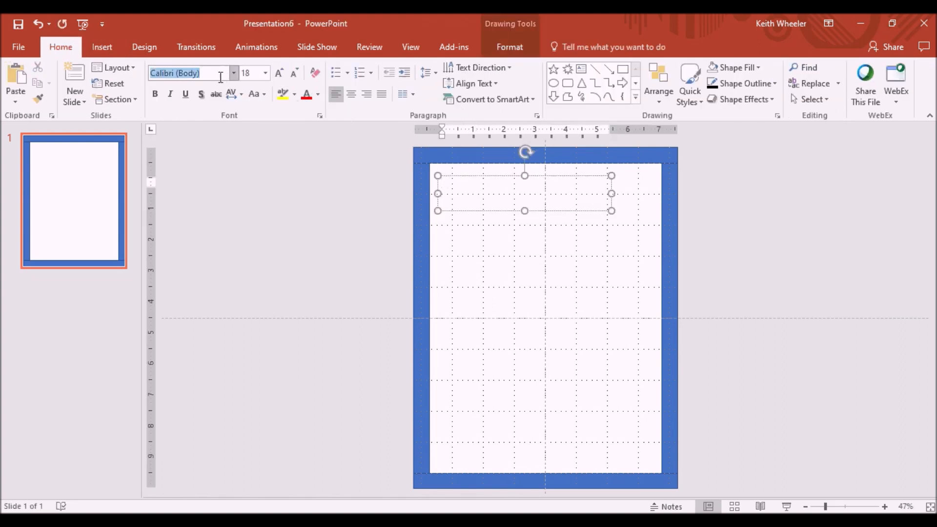
click(233, 74)
click(209, 157)
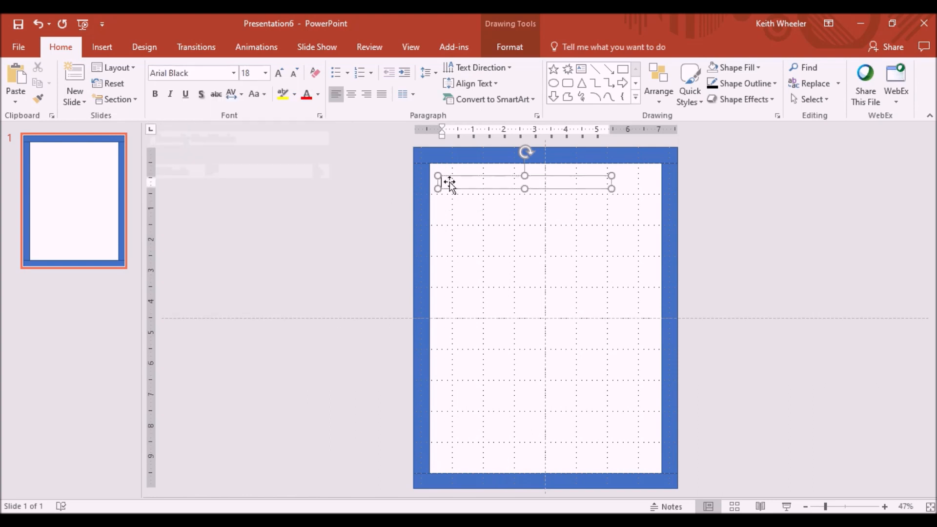
text(instructions:)
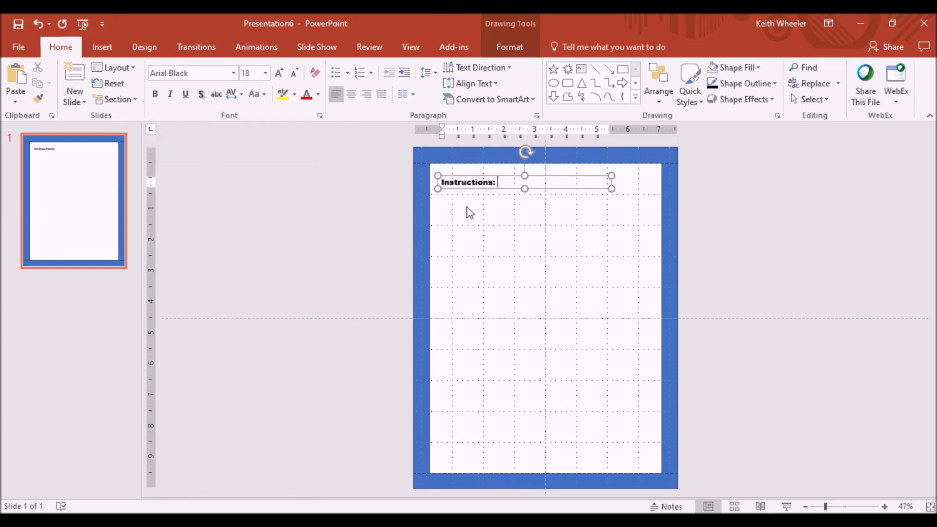
click(472, 220)
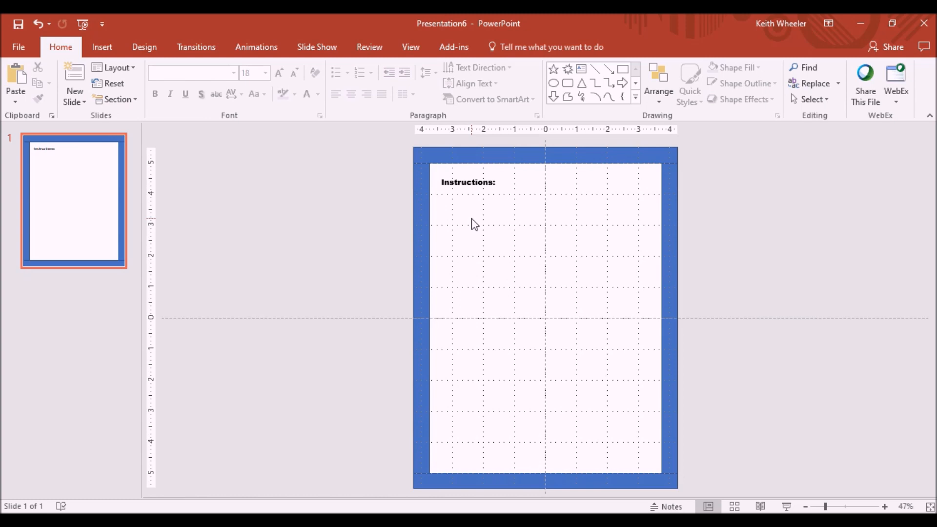
Step: Insert a 6 by 6 table on the page
click(110, 51)
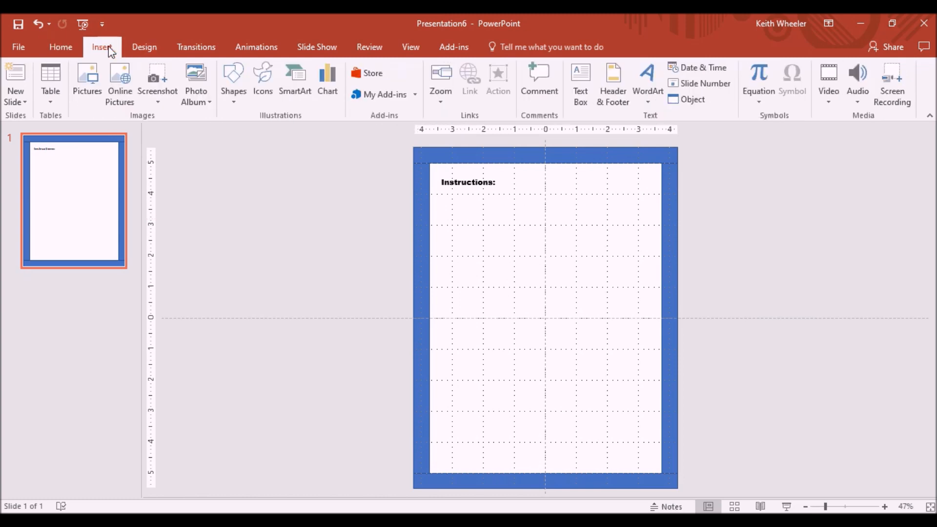
click(51, 78)
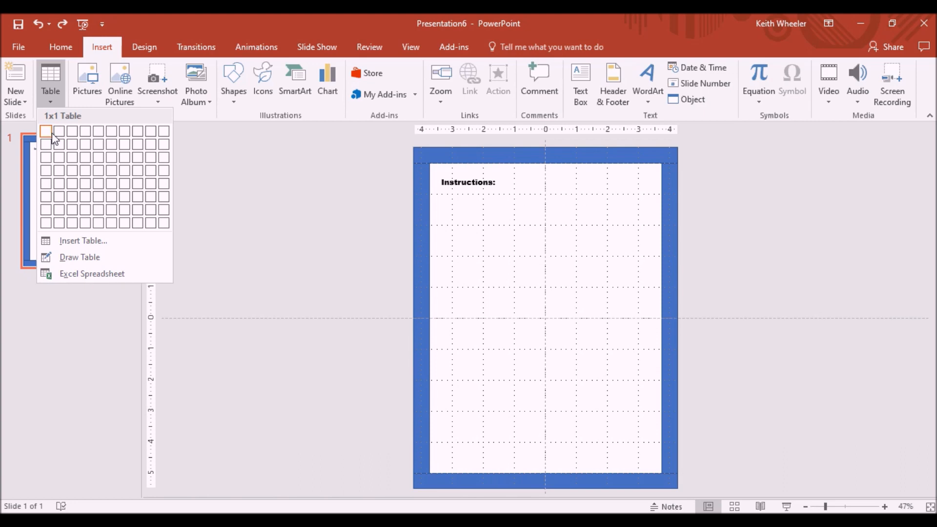
click(112, 197)
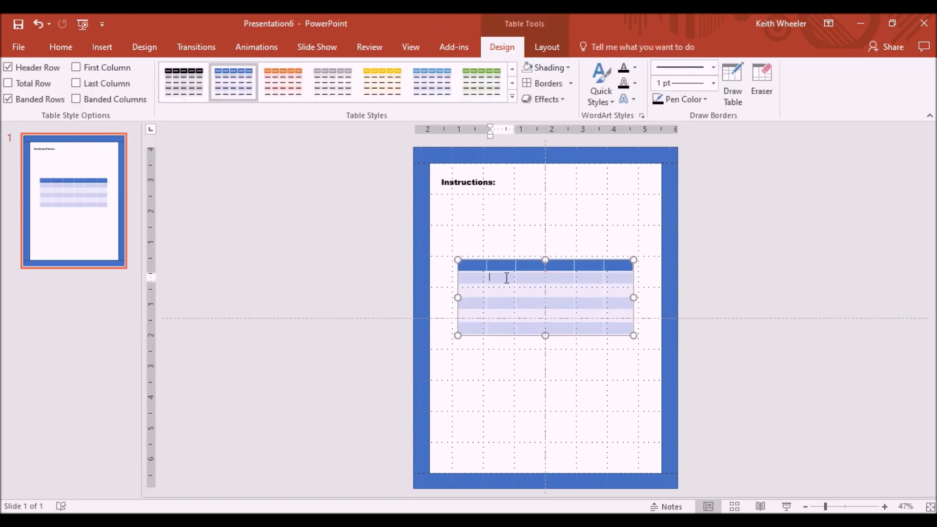
Step: Apply all borders to the 4 by 4 block of cells starting at the second row and column
key(shift+Down)
key(shift+Down)
key(shift+Down)
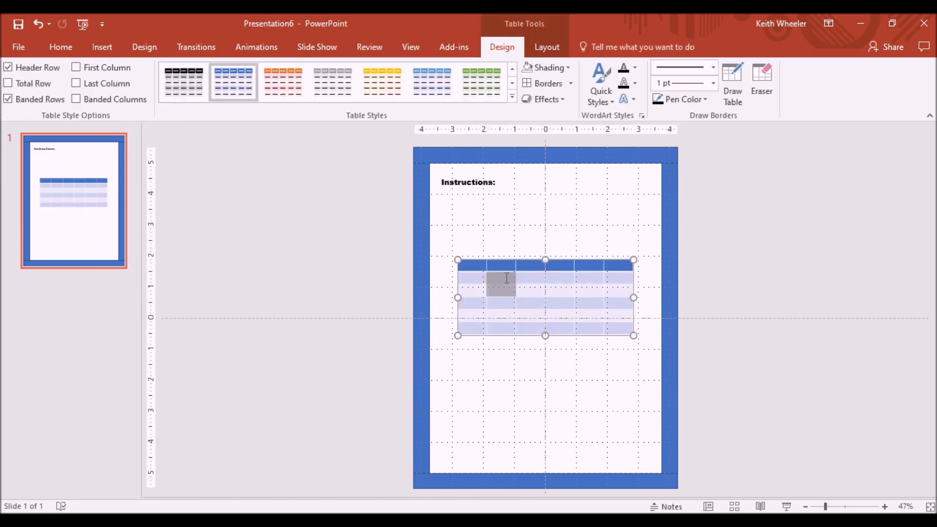
key(shift+Right)
key(shift+Right)
key(shift+Right)
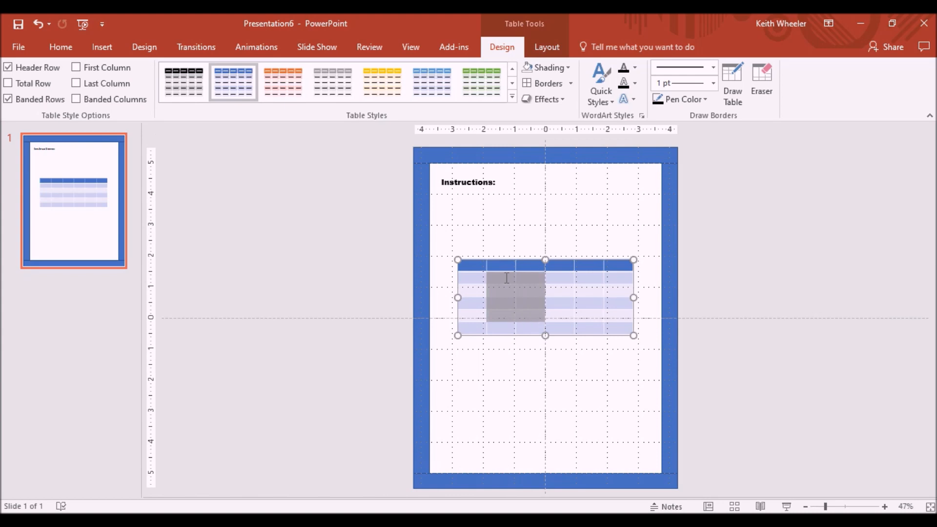
click(571, 84)
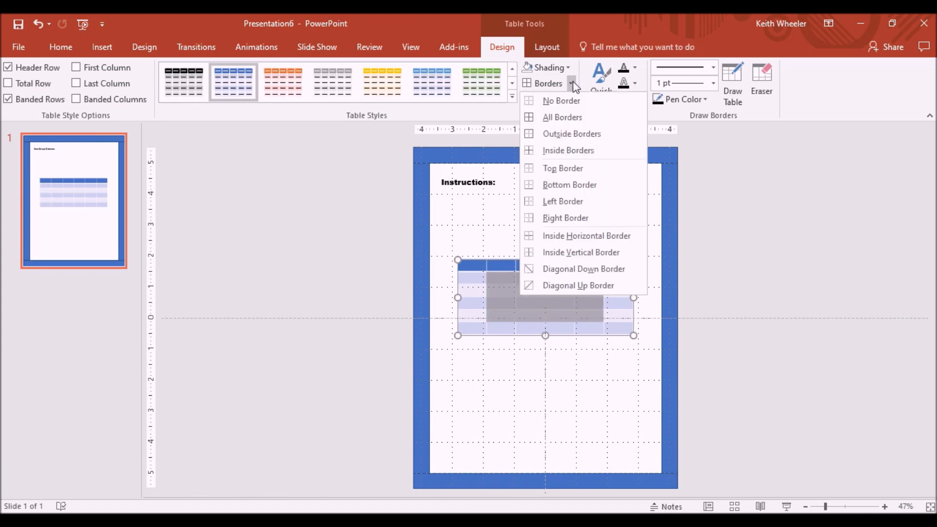
click(561, 118)
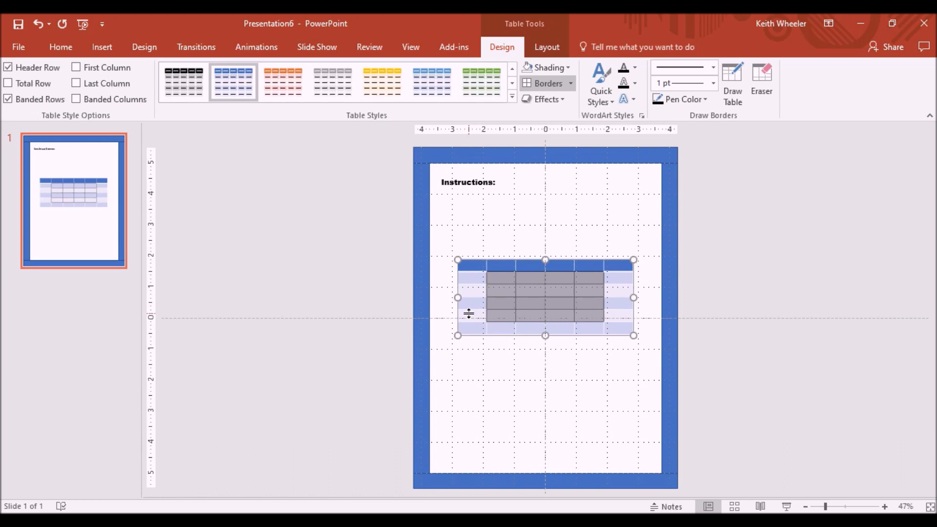
Step: Remove the shading from the whole table
key(ctrl+a)
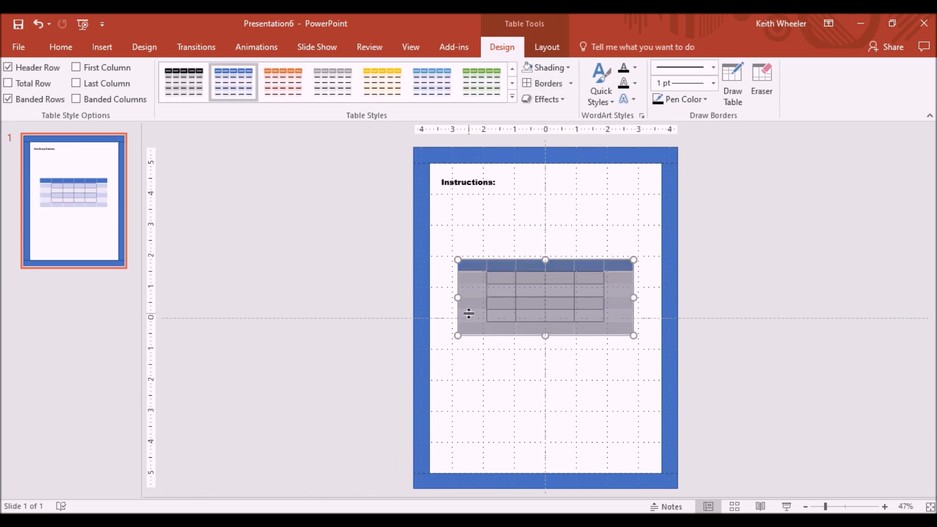
click(567, 70)
click(549, 190)
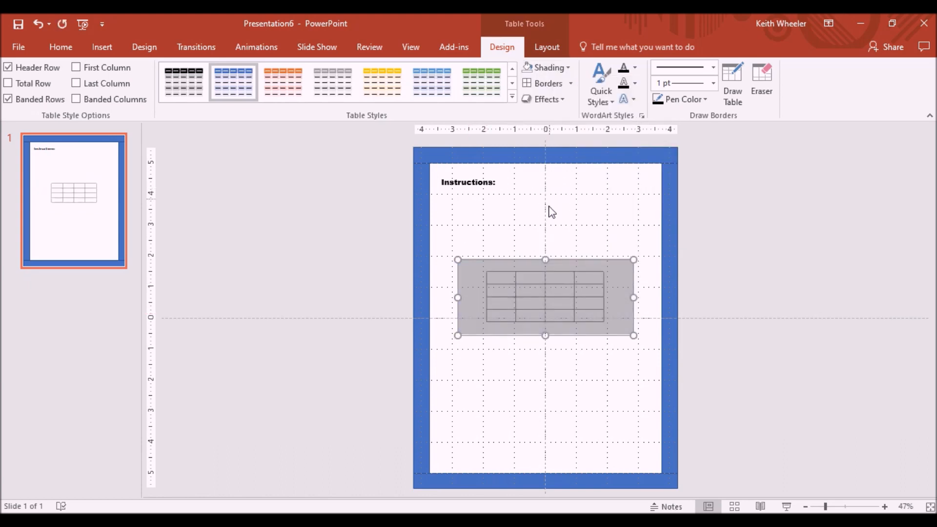
Step: Move the table just below Instructions: and resize it narrower toward the left side
drag(570, 259, 540, 197)
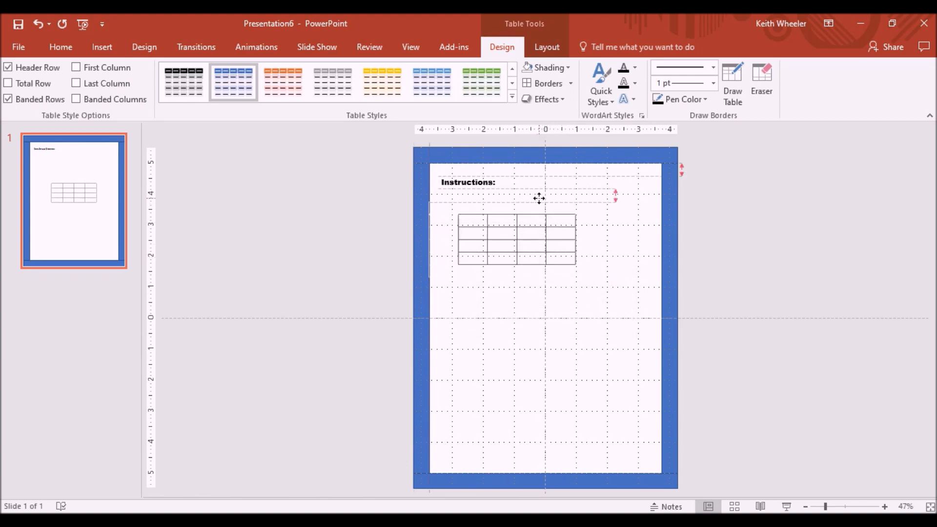
drag(605, 278, 612, 296)
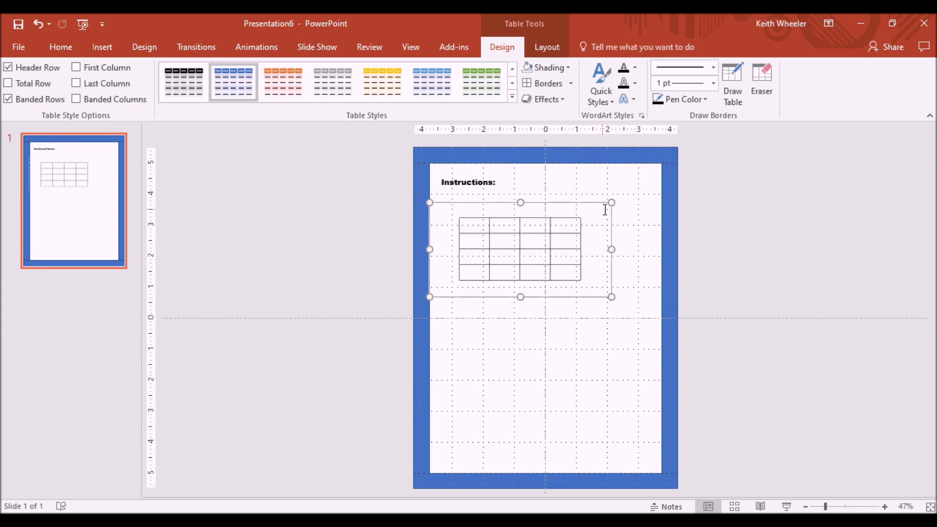
drag(605, 201, 548, 198)
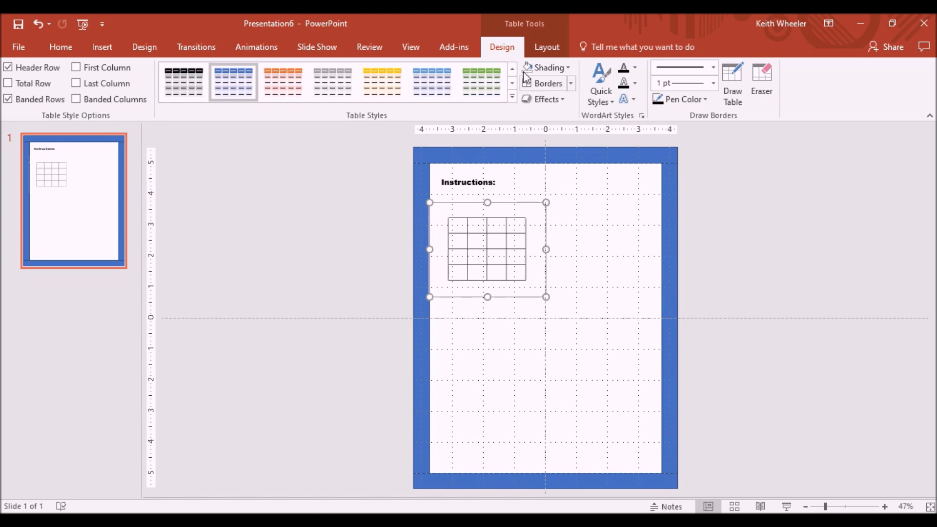
Step: Zoom the view to 100% and enlarge the table slightly, moving it up closer to Instructions:
click(411, 48)
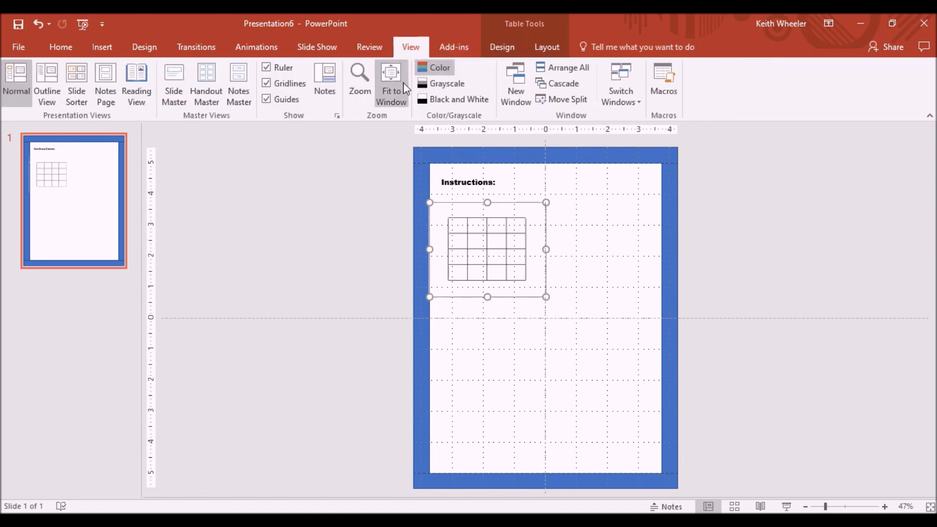
click(364, 76)
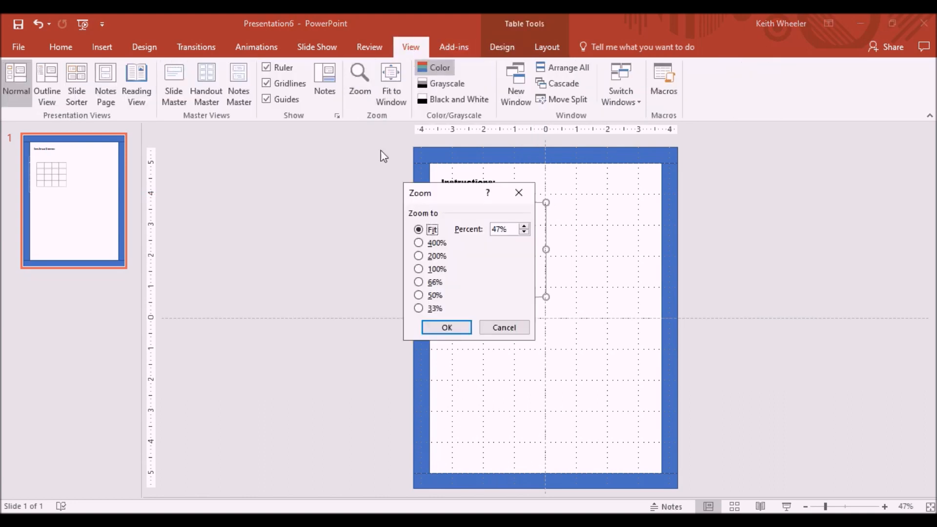
click(429, 269)
click(446, 327)
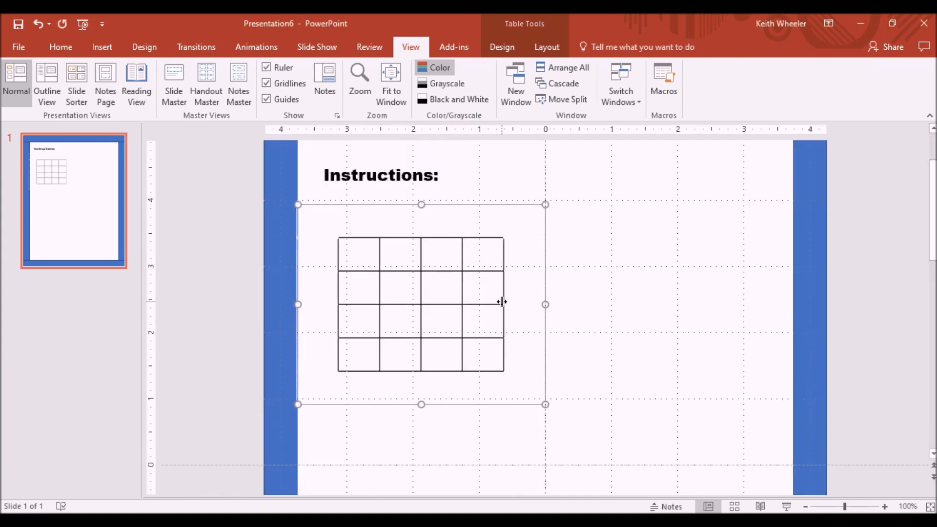
drag(545, 405, 572, 428)
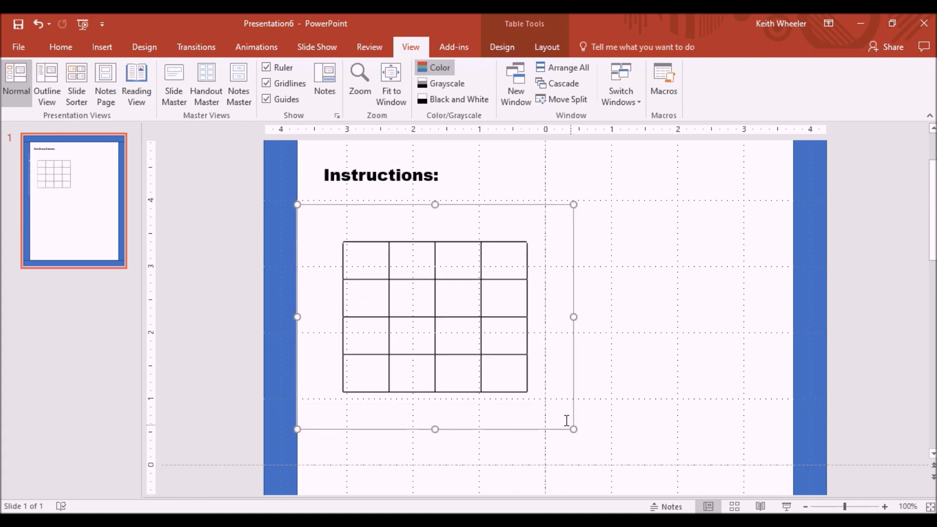
drag(573, 291, 558, 277)
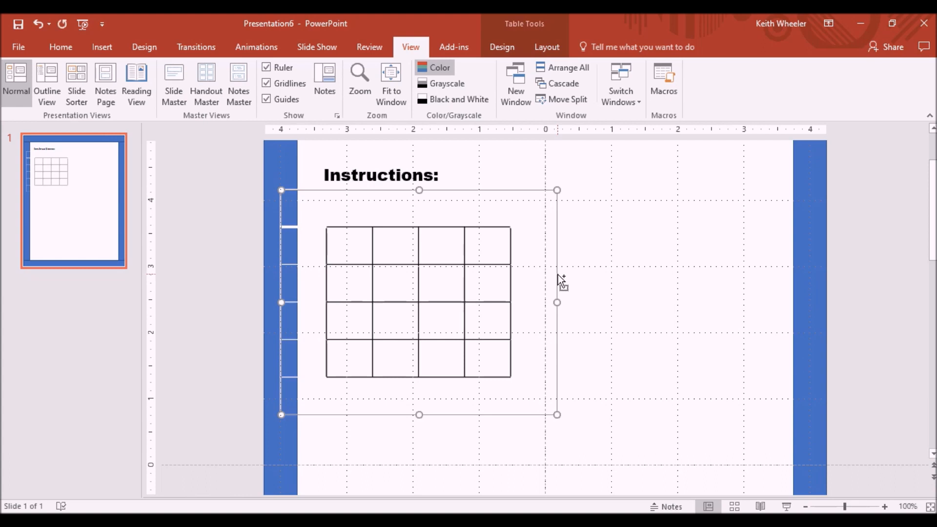
Step: Duplicate the table and place the copy beside it on the right half of the page
key(ctrl+d)
drag(512, 204, 746, 194)
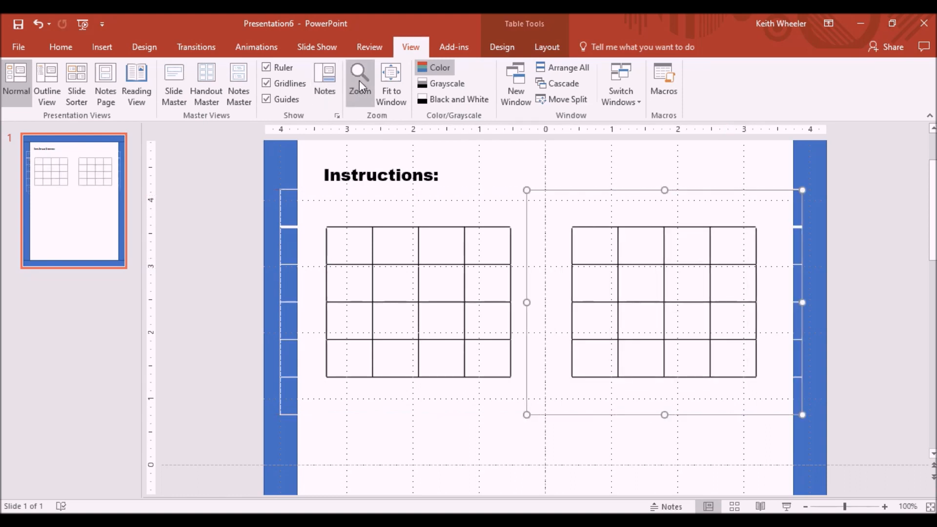
Step: Duplicate both tables and move the copies down to the lower half of the page
click(390, 86)
mouse_move(389, 188)
mouse_down()
mouse_move(697, 286)
mouse_move(726, 305)
mouse_up()
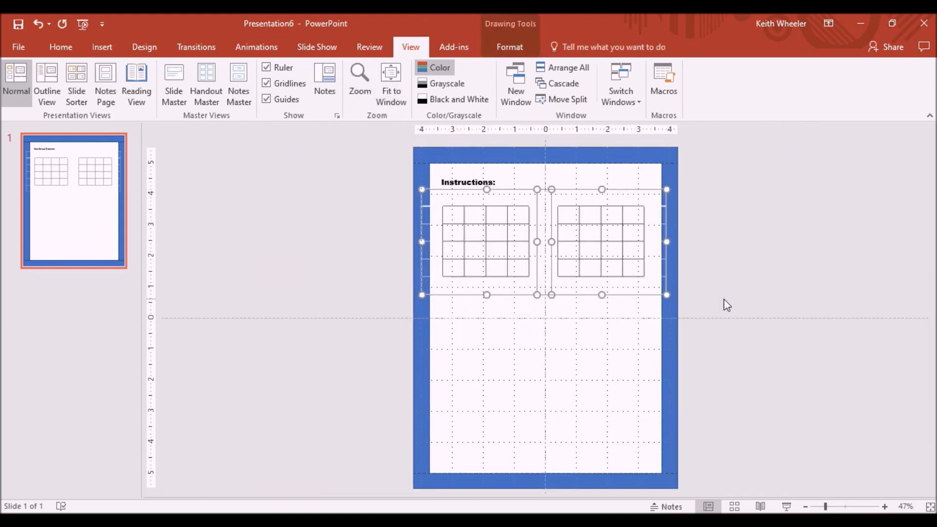
key(ctrl+d)
key(Down)
key(Down)
key(Down)
key(Down)
key(Down)
key(Down)
key(Down)
key(Down)
key(Down)
key(Down)
key(Down)
key(Down)
key(Down)
key(Down)
key(Up)
key(Up)
key(Left)
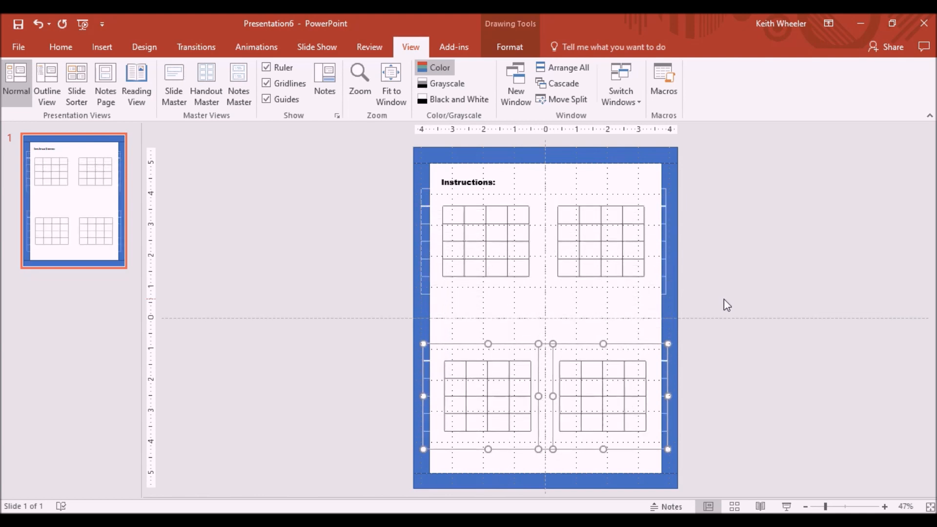
Step: Select both upper tables and nudge them slightly downward
click(504, 246)
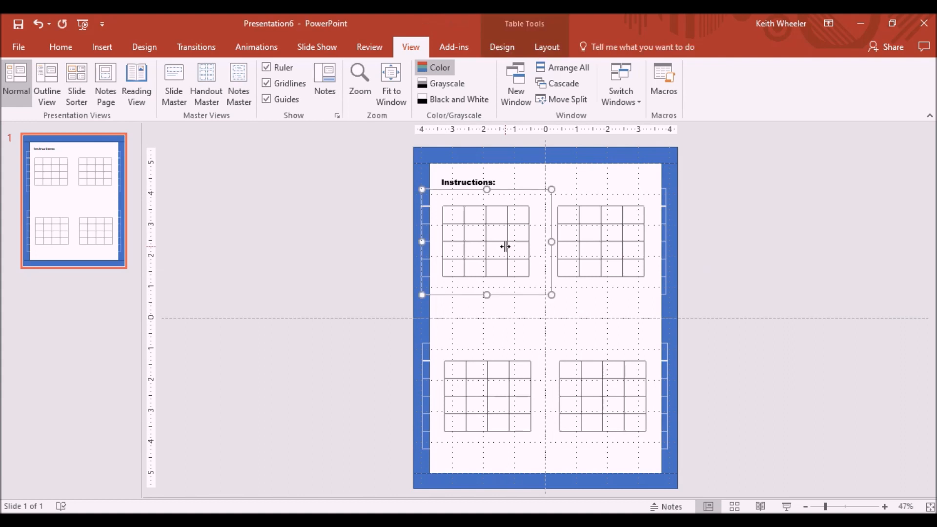
shift+click(610, 238)
key(Down)
key(Down)
key(Down)
key(Down)
key(Down)
key(Down)
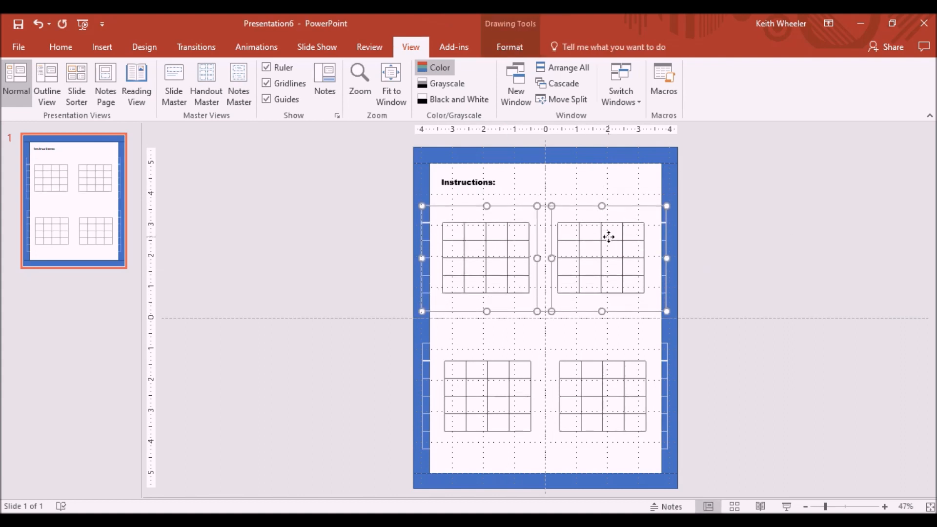
click(824, 276)
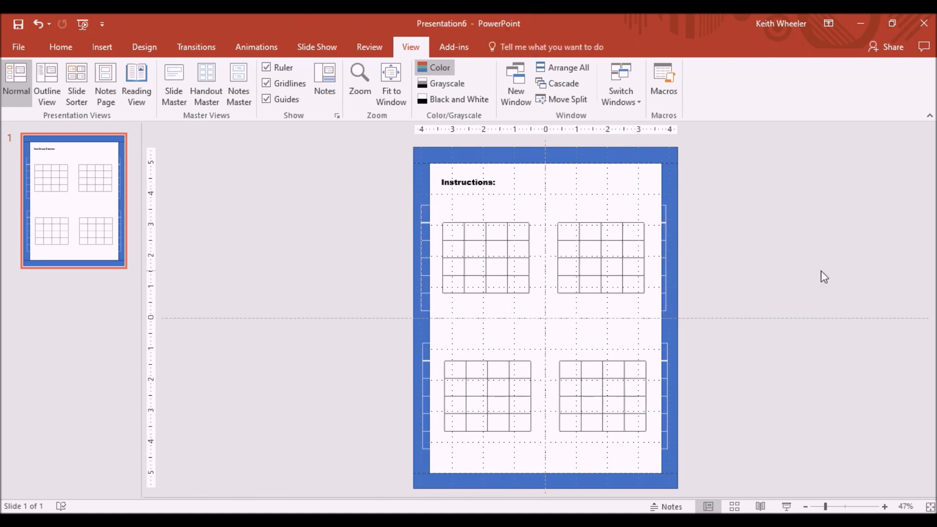
Step: Select the blue page border frame
click(505, 156)
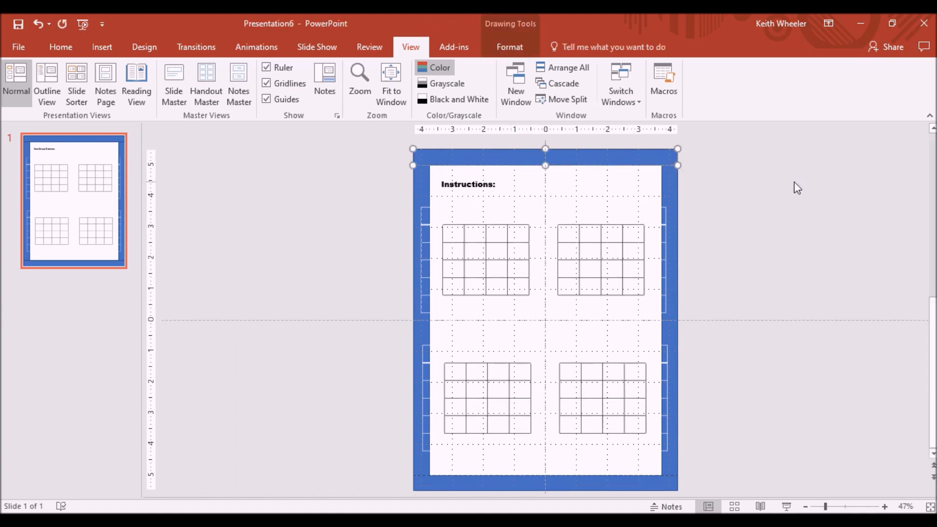